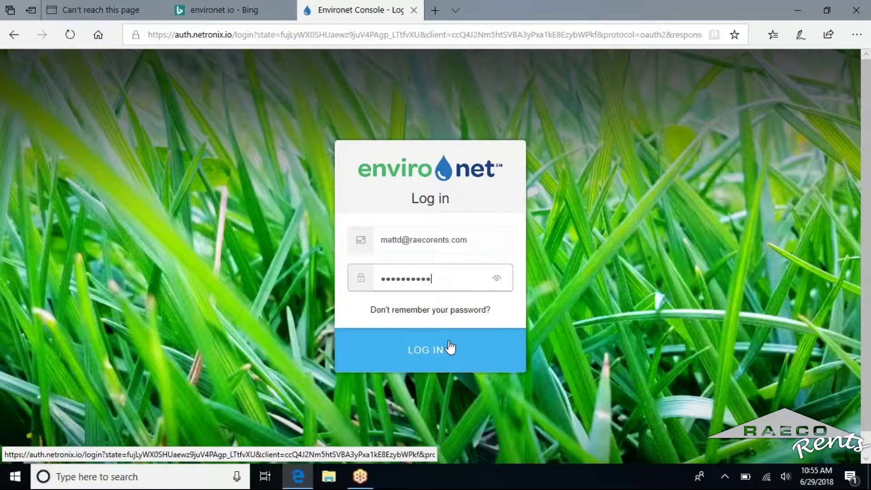
# Log in to the console and review the dashboard chart, toggling its Mass Conc. Total series off and back on.
pyautogui.click(451, 347)
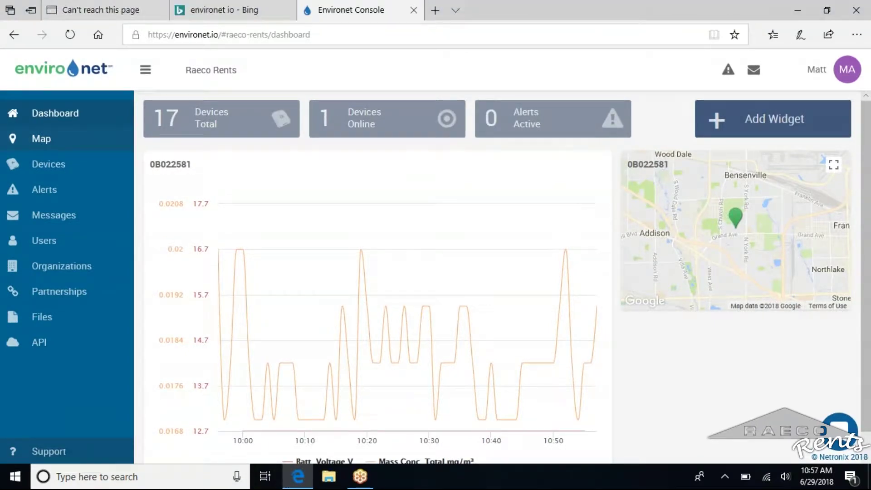
pyautogui.moveTo(709, 117)
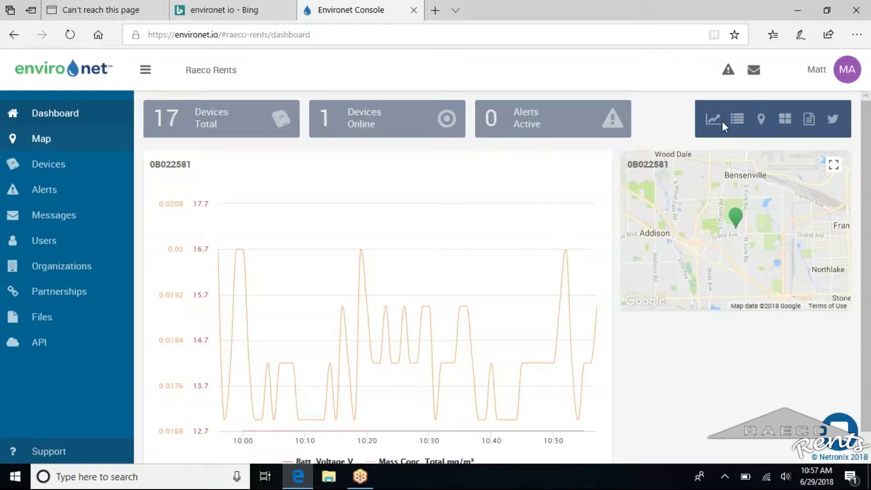
pyautogui.scroll(-1, 628, 339)
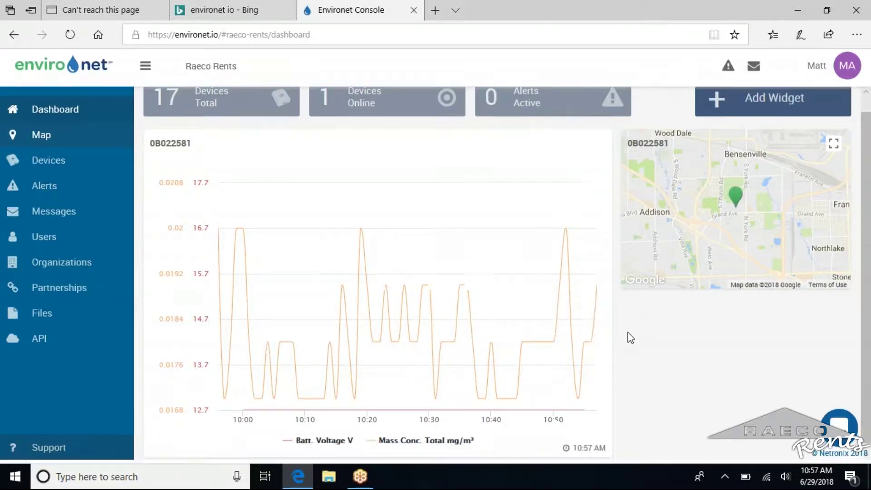
pyautogui.scroll(1, 630, 338)
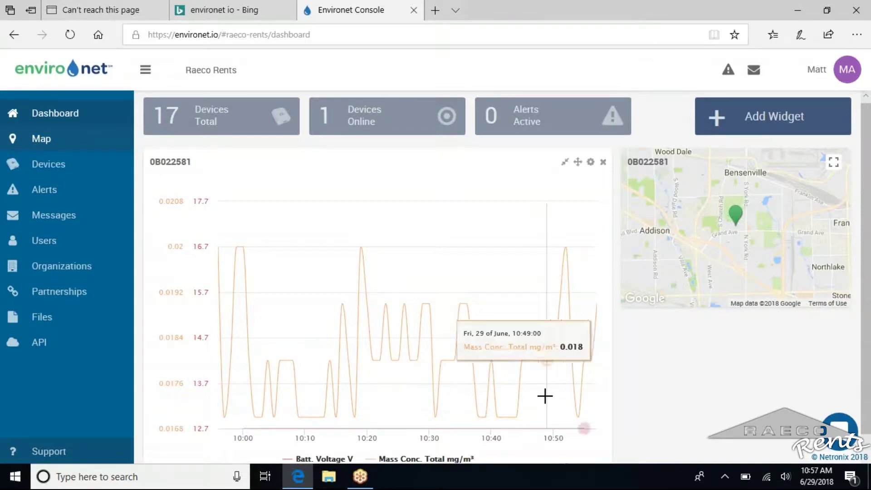
pyautogui.scroll(-1, 546, 394)
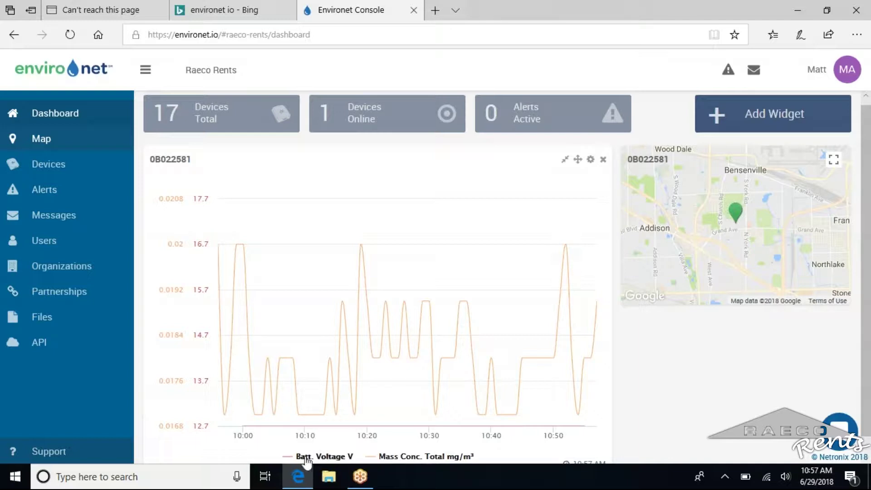
pyautogui.click(403, 457)
pyautogui.click(403, 457)
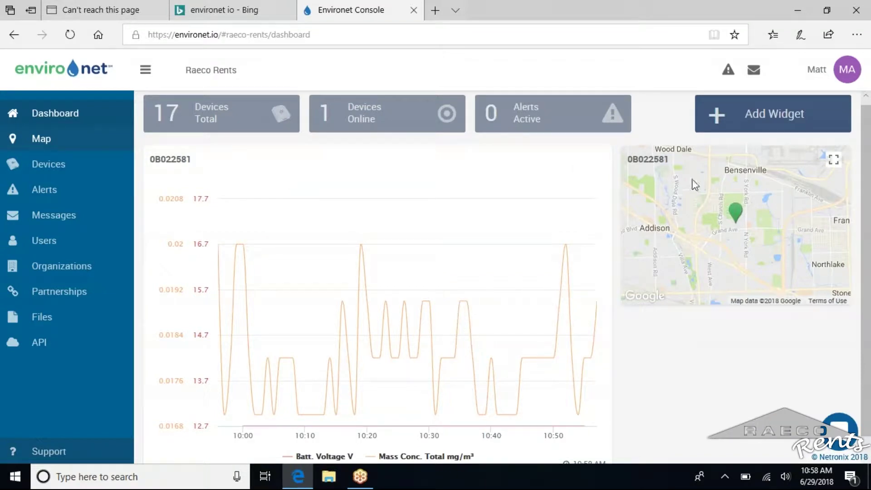
# Review the node and time period choices for a new chart widget, and close the setup without creating it.
pyautogui.click(710, 118)
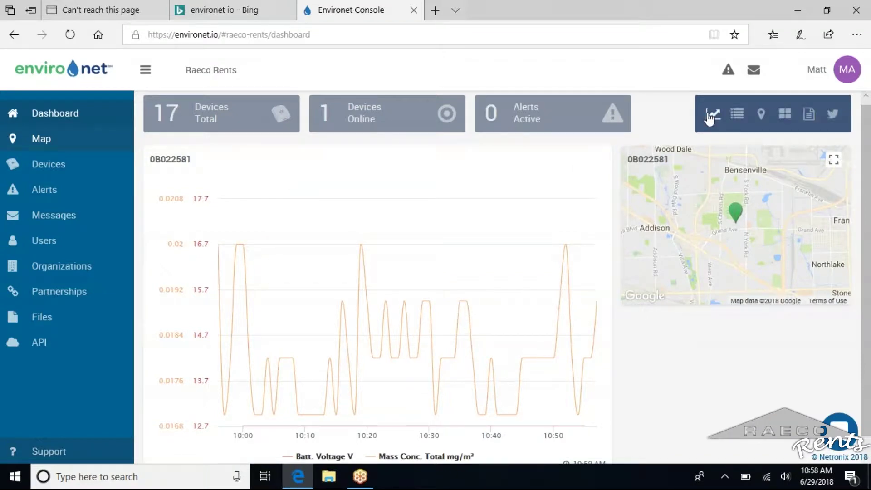
pyautogui.click(710, 117)
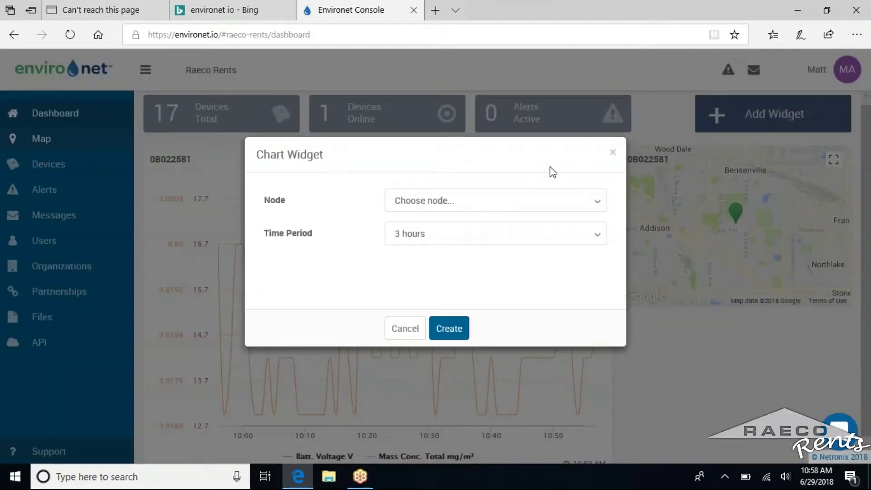
pyautogui.click(579, 202)
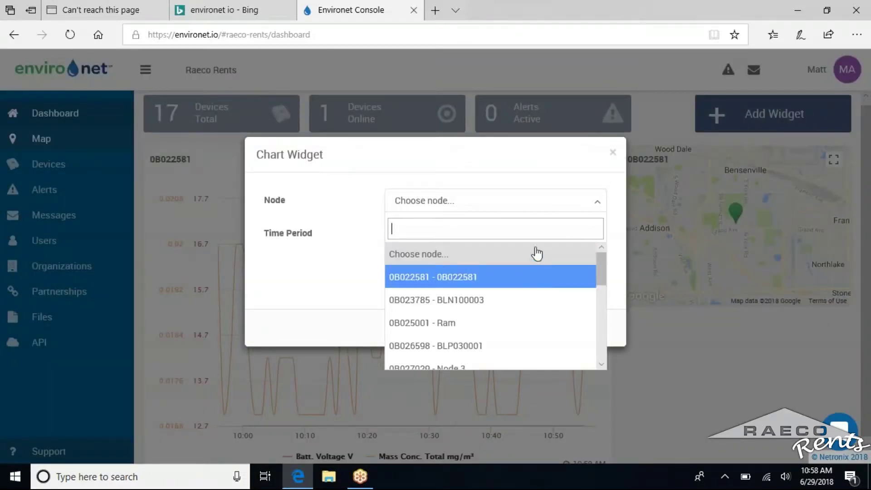
pyautogui.click(583, 205)
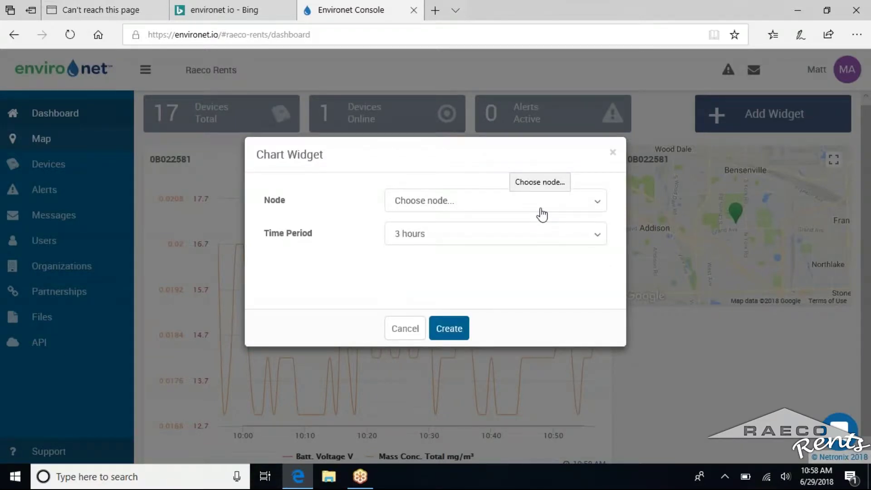
pyautogui.click(561, 234)
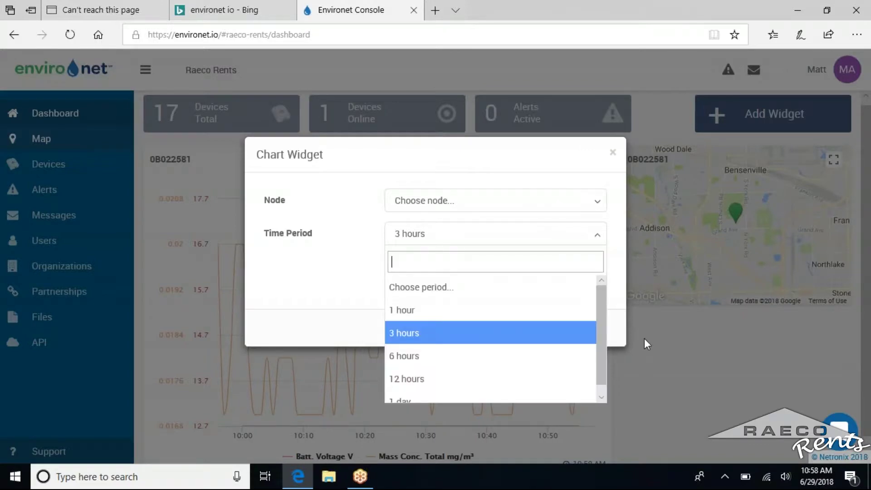
pyautogui.click(613, 154)
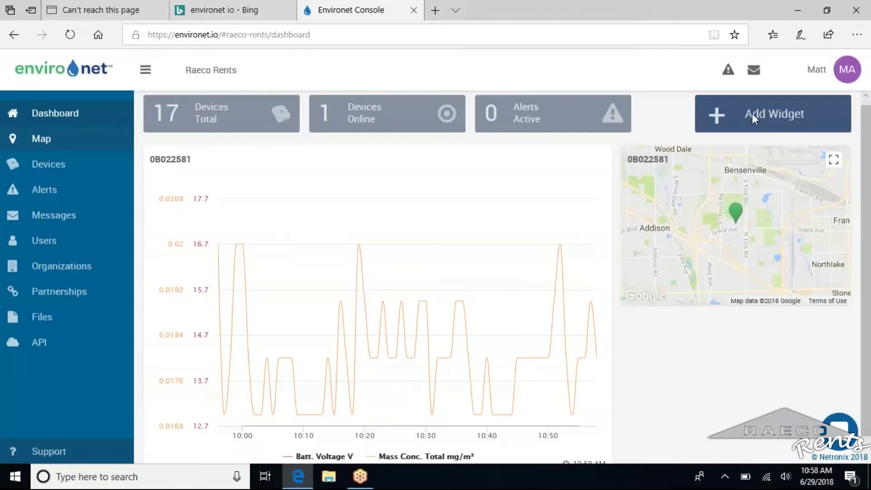
# View the setup for a new node widget and close it without creating one.
pyautogui.click(737, 114)
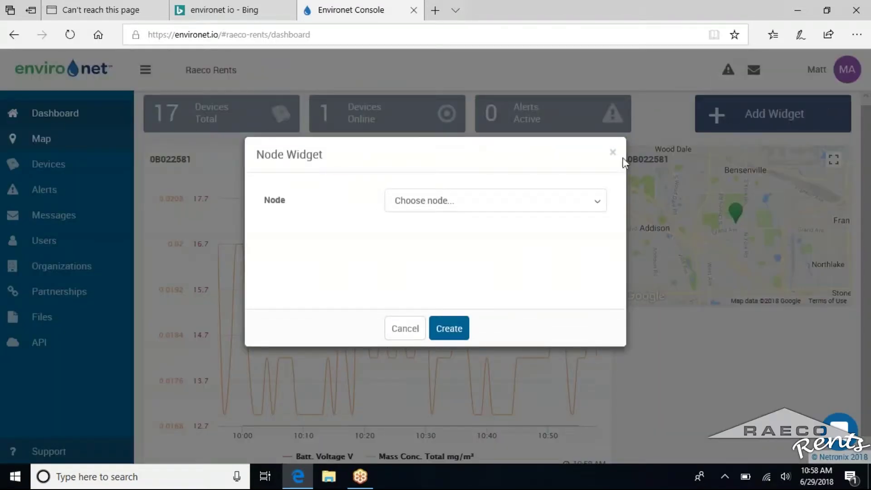
pyautogui.click(613, 154)
pyautogui.moveTo(765, 120)
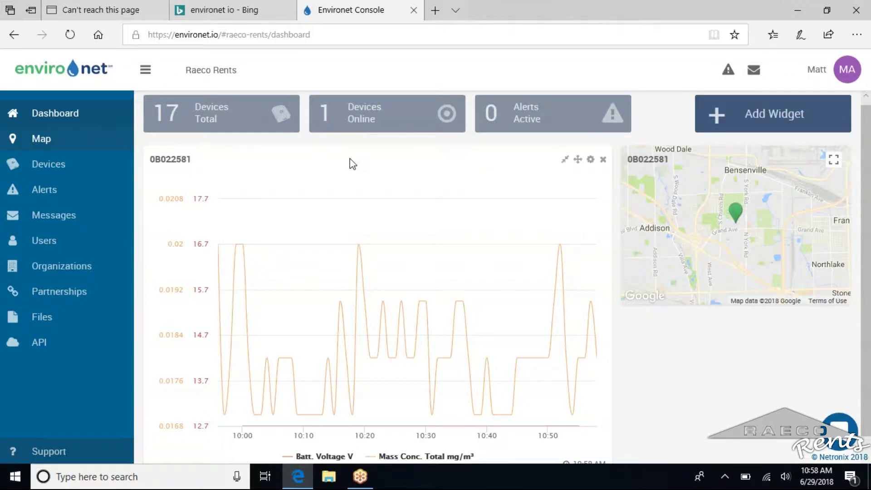
# Show the device list in management mode, select device 0B022581 and review the actions offered for it.
pyautogui.click(71, 163)
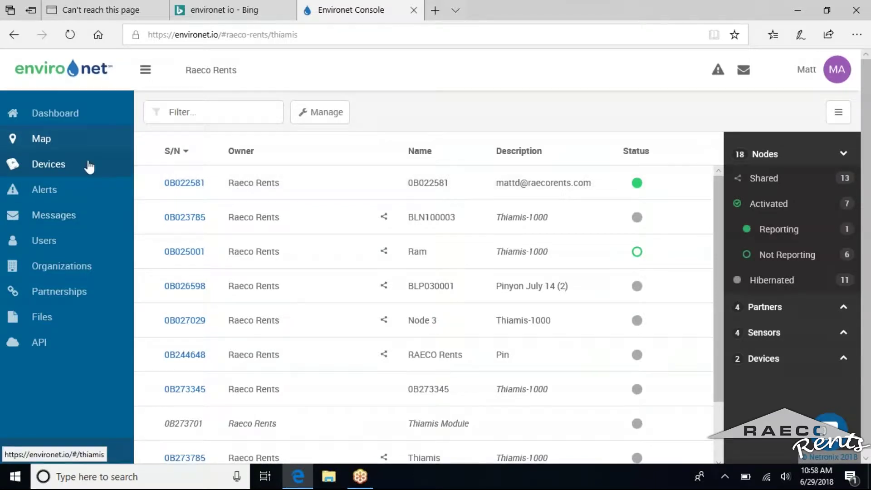
pyautogui.click(314, 114)
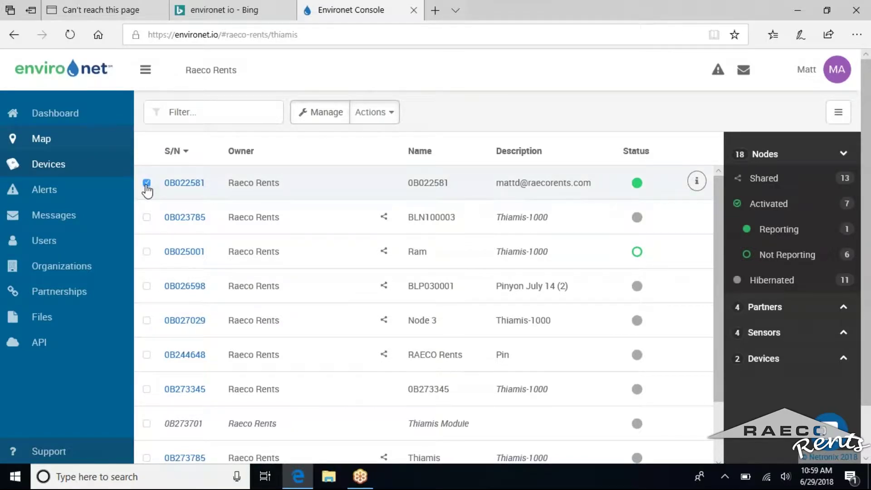
pyautogui.click(386, 118)
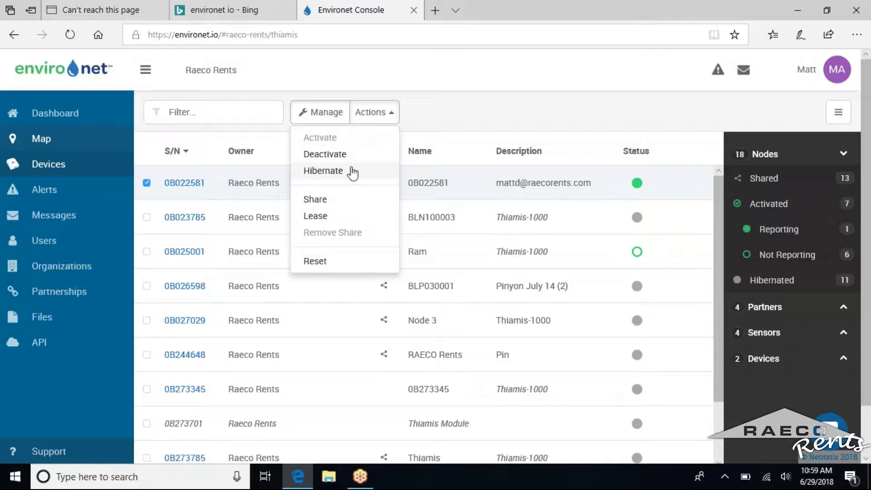
pyautogui.click(420, 117)
# Expand device 0B022581 in the list and open its configuration page for editing.
pyautogui.click(650, 186)
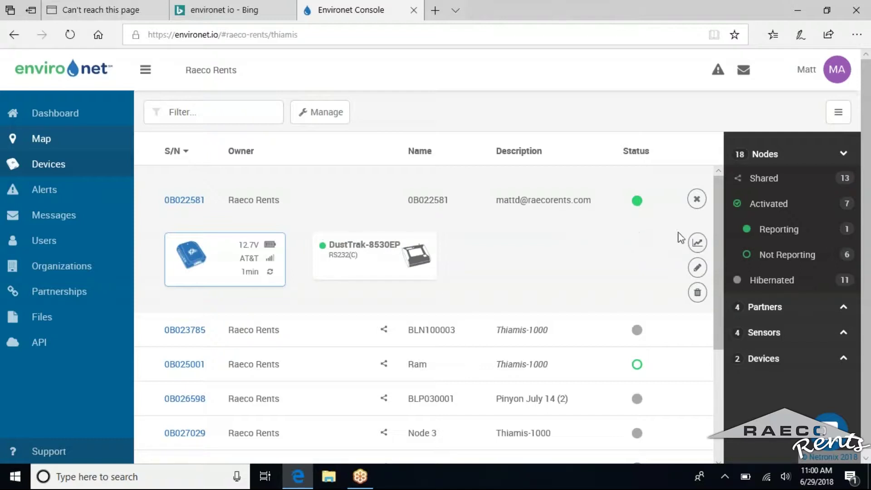
pyautogui.click(697, 267)
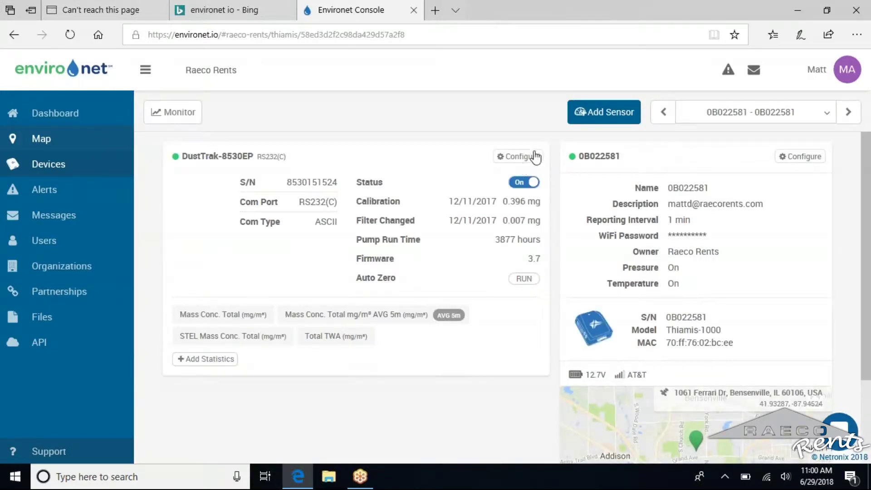
# Start adding a sensor to the device and browse the available sensor models and com ports.
pyautogui.click(610, 113)
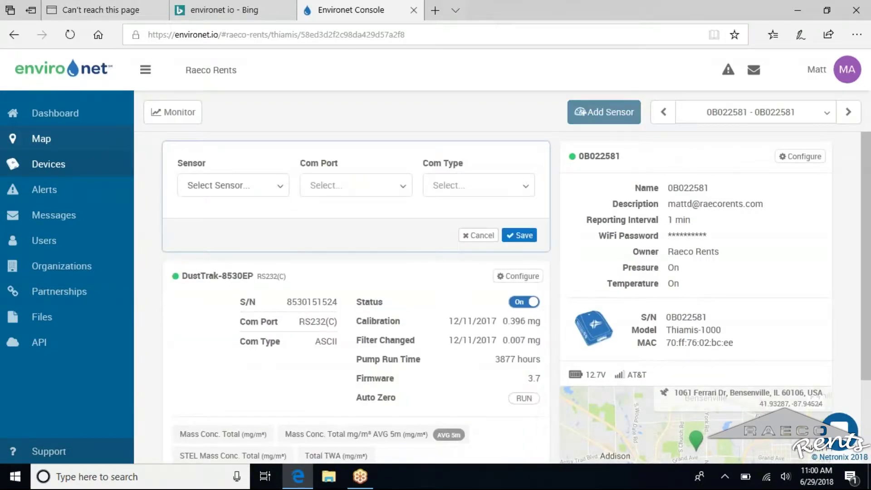
pyautogui.click(275, 194)
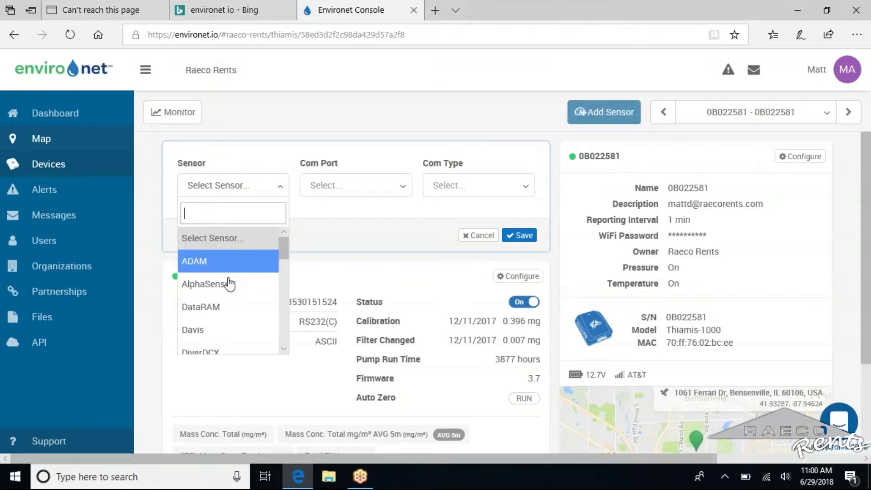
pyautogui.scroll(-1, 227, 286)
pyautogui.scroll(-1, 226, 291)
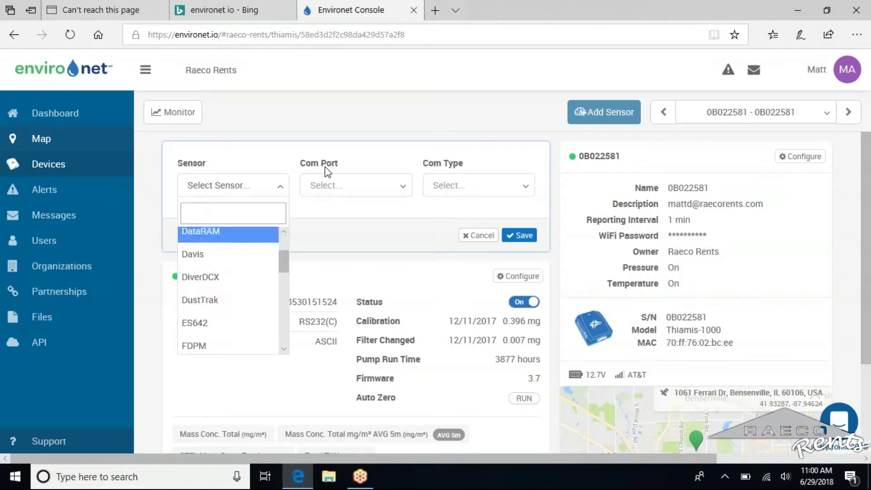
pyautogui.click(369, 193)
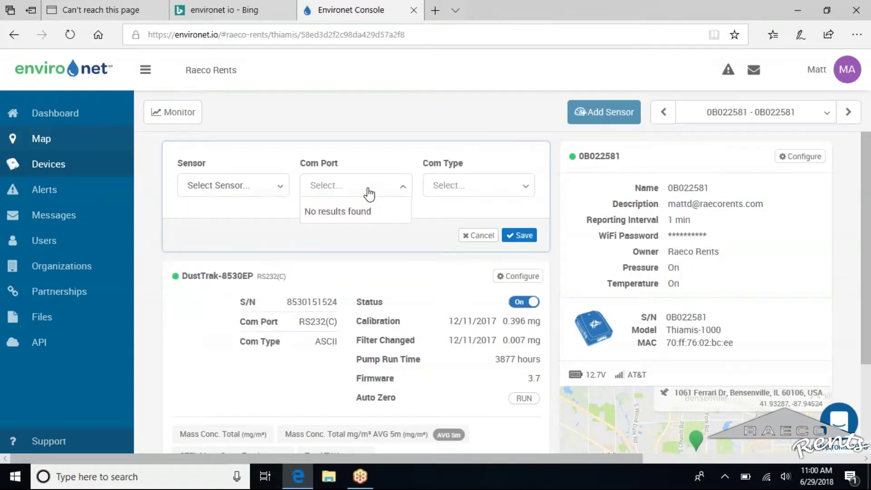
pyautogui.click(282, 188)
pyautogui.click(281, 187)
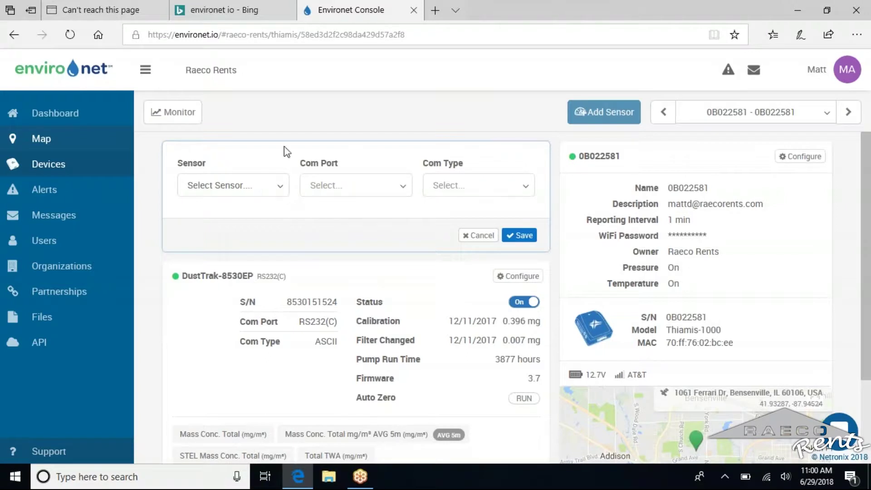
# Choose DustTrak as the new sensor and check its com port and com type options.
pyautogui.click(277, 194)
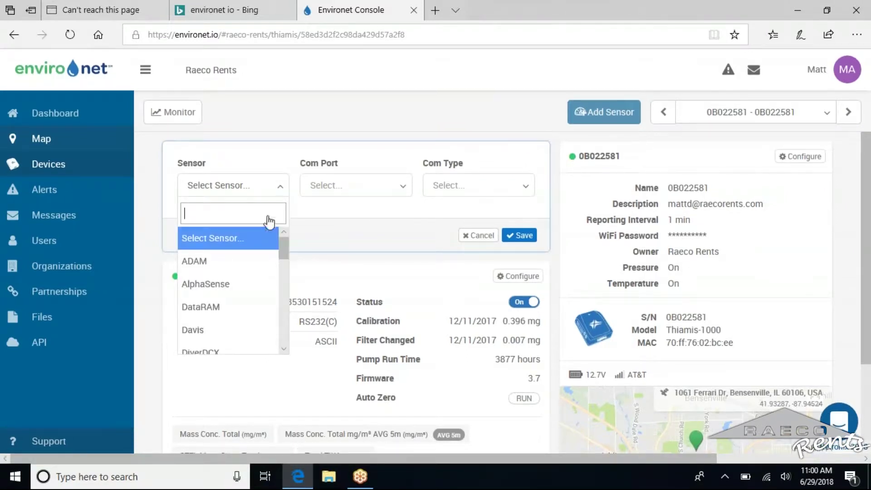
pyautogui.scroll(-1, 257, 274)
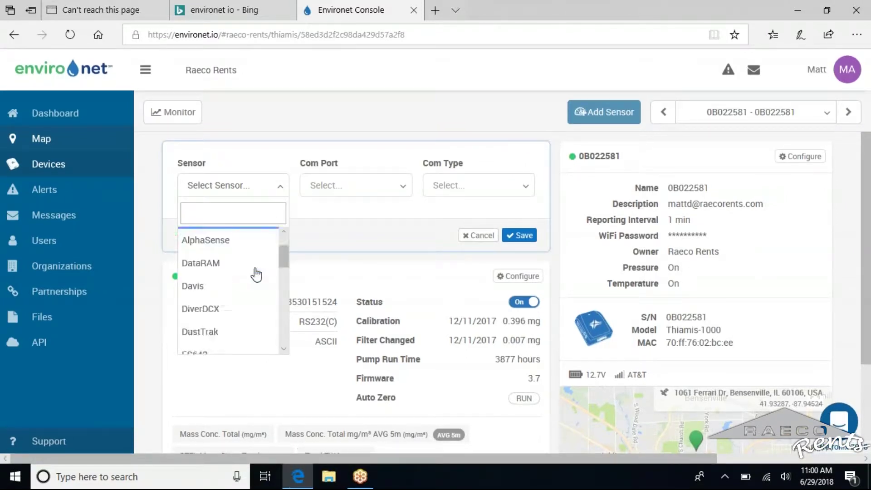
pyautogui.click(227, 332)
pyautogui.click(379, 193)
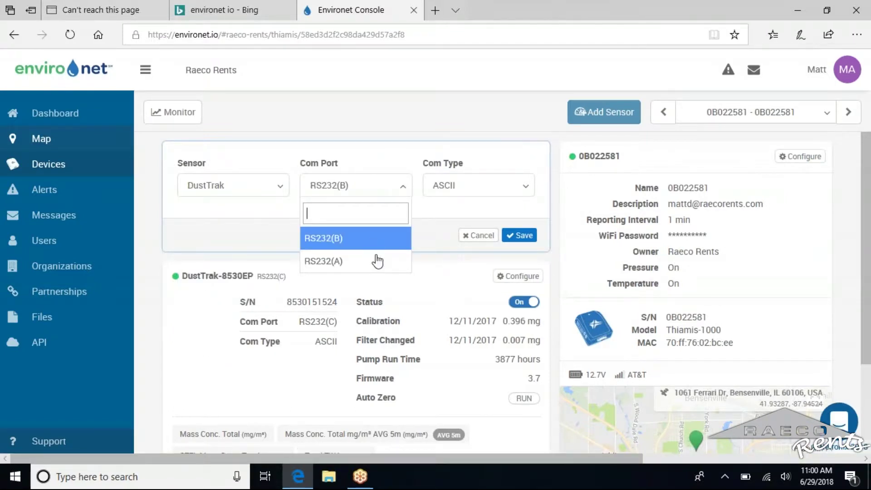
pyautogui.click(433, 236)
pyautogui.click(500, 188)
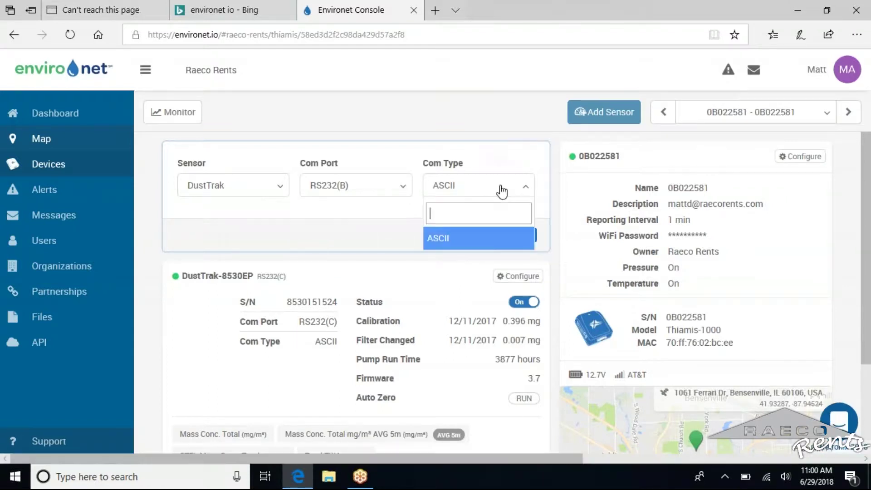
pyautogui.click(353, 241)
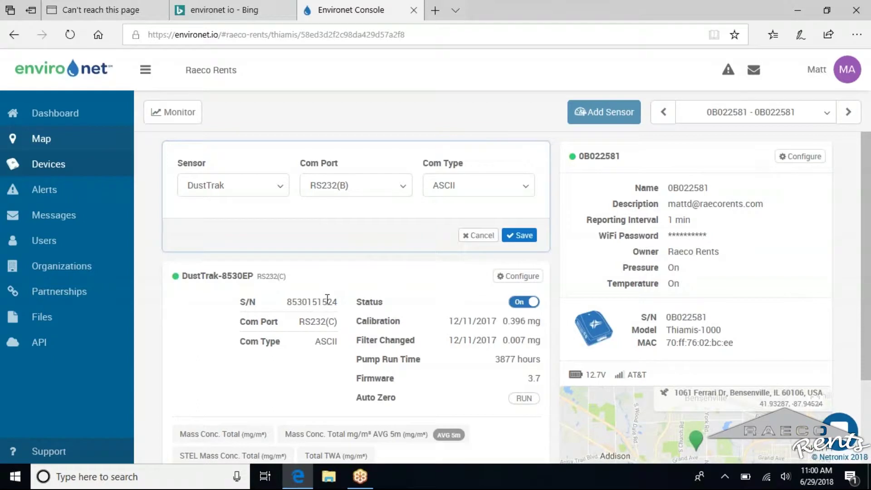
# Check the new DustTrak sensor's com port options once more and cancel adding the sensor.
pyautogui.click(377, 193)
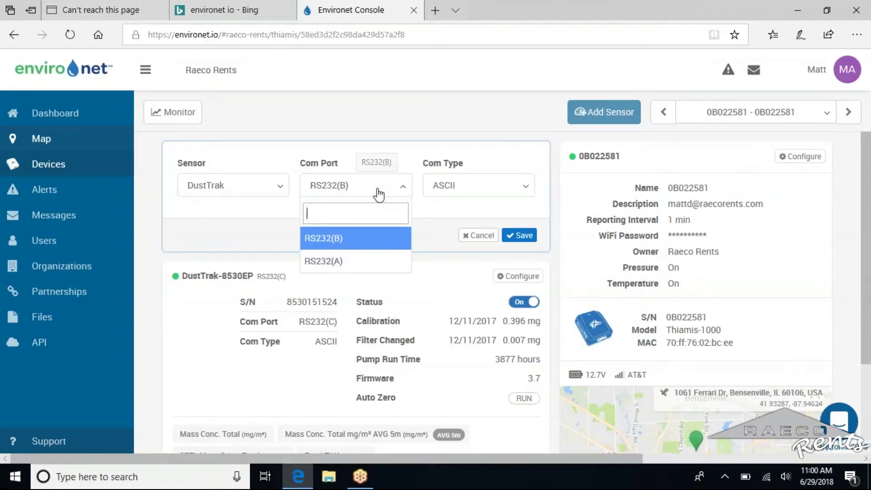
pyautogui.click(263, 242)
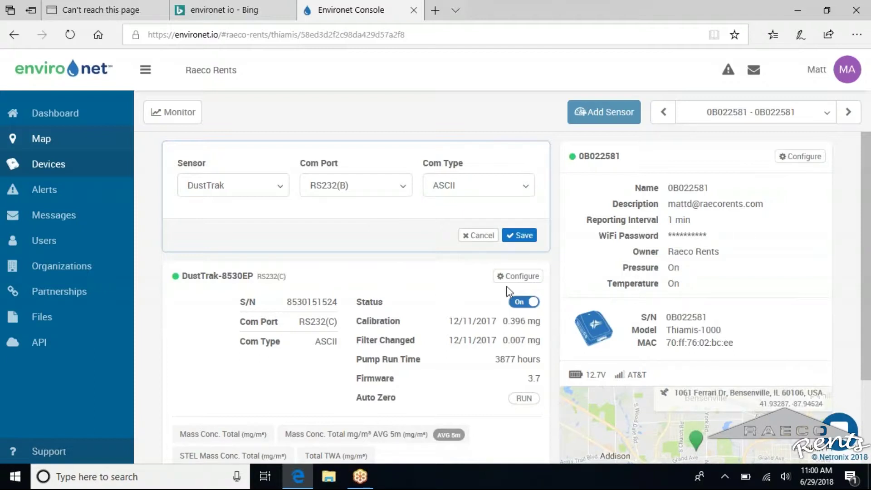
pyautogui.scroll(-1, 511, 291)
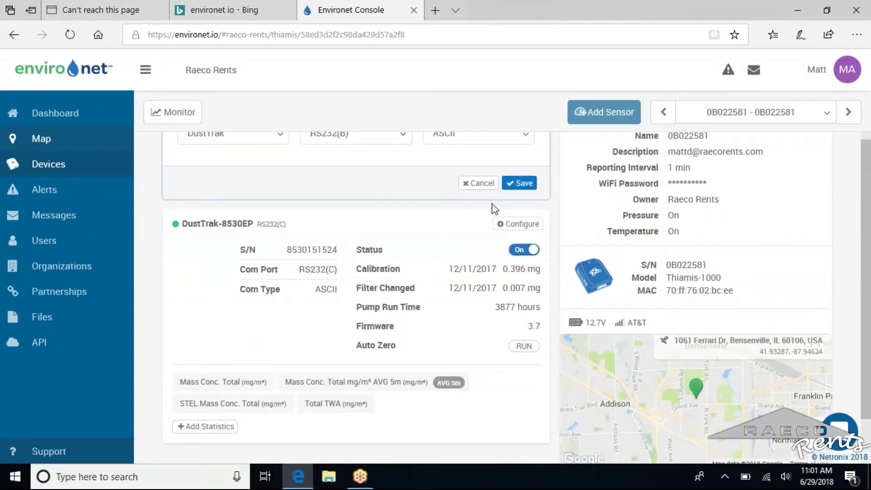
pyautogui.click(479, 184)
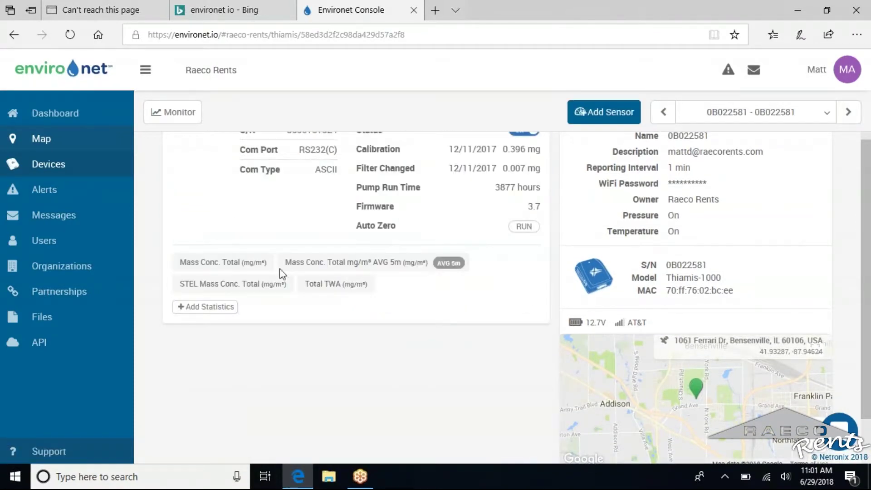
# Start adding a statistical parameter to the DustTrak sensor, check the data point, function and period options, and close the form unsaved.
pyautogui.click(221, 310)
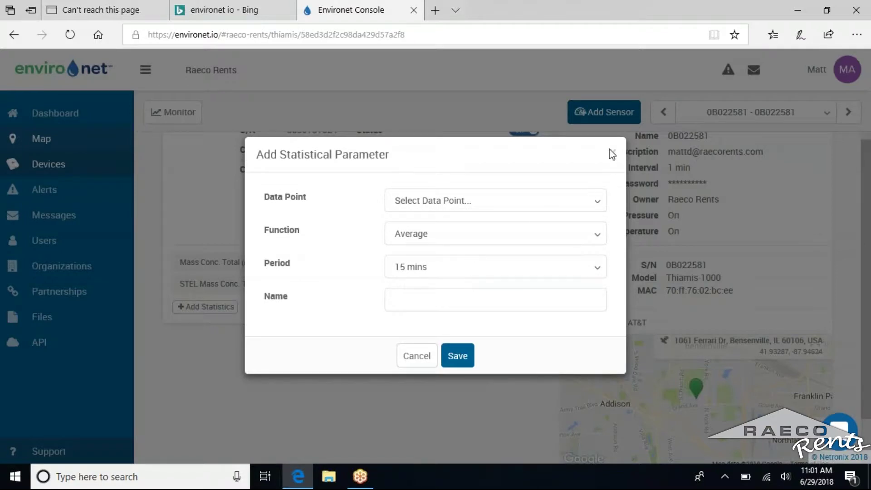
pyautogui.click(572, 201)
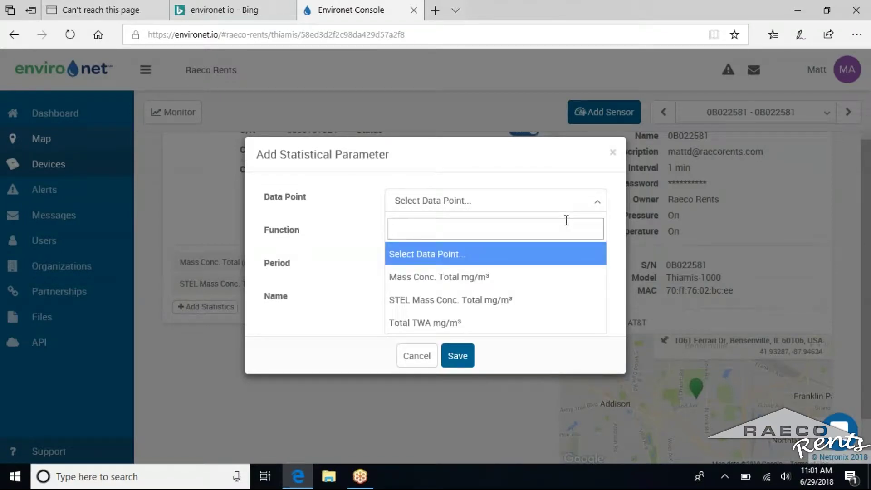
pyautogui.click(588, 203)
pyautogui.click(592, 235)
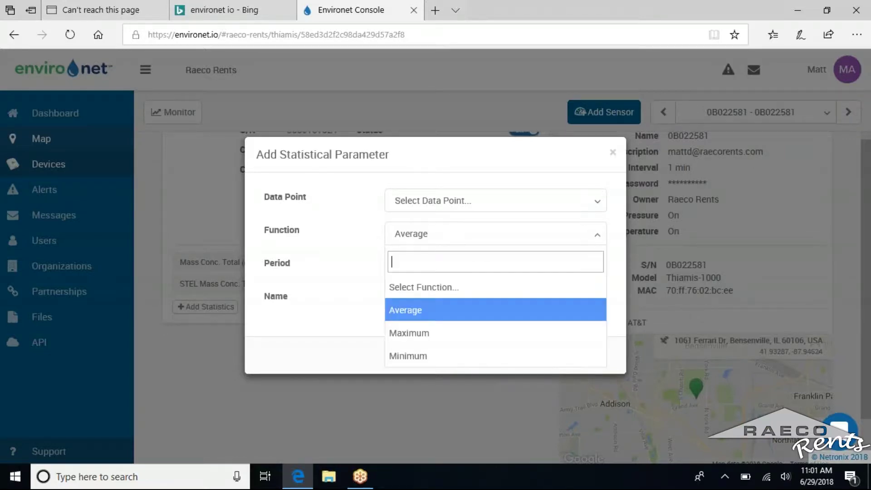
pyautogui.click(580, 229)
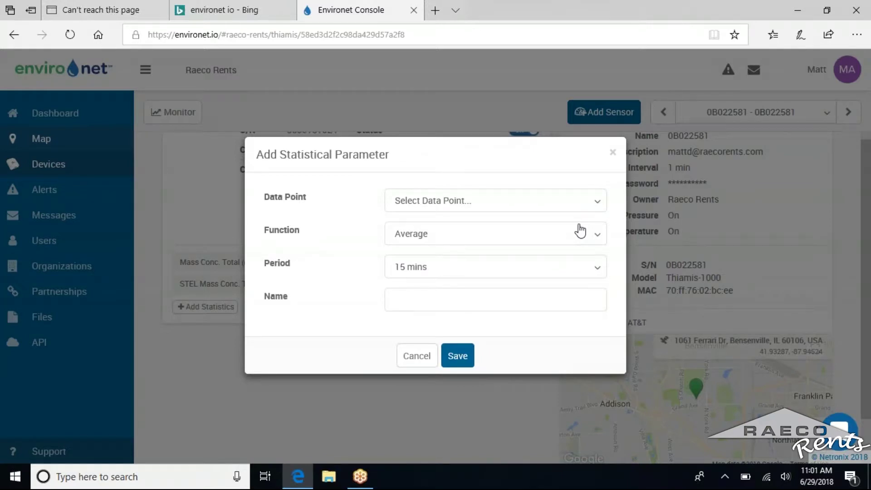
pyautogui.click(600, 263)
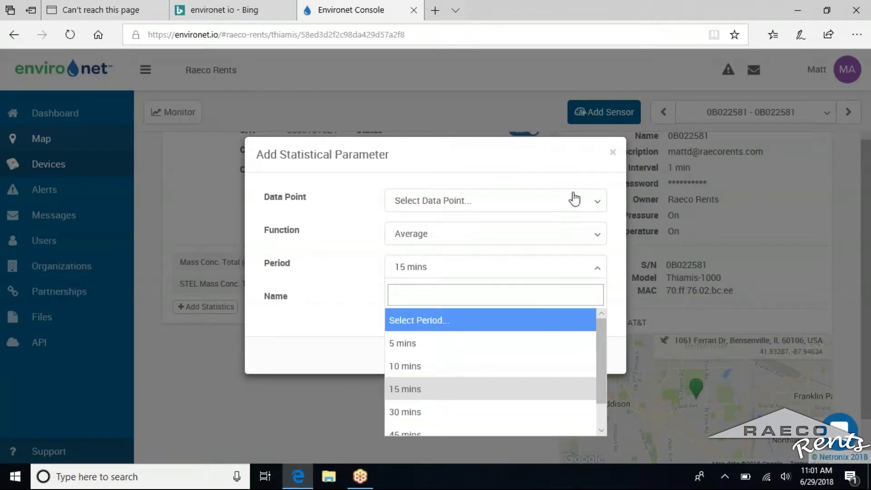
pyautogui.press('Return')
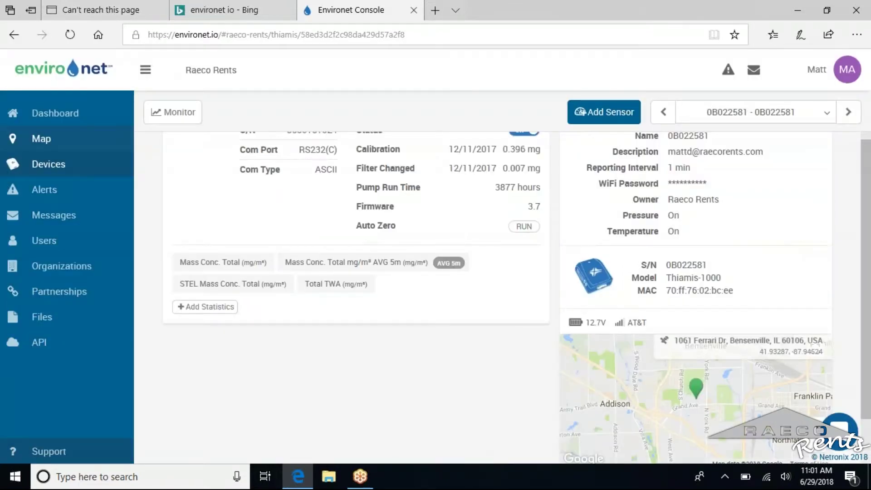
# Open the configuration of device 0B022581, review its reporting, WiFi, measurement and location settings, and cancel editing.
pyautogui.scroll(1, 254, 299)
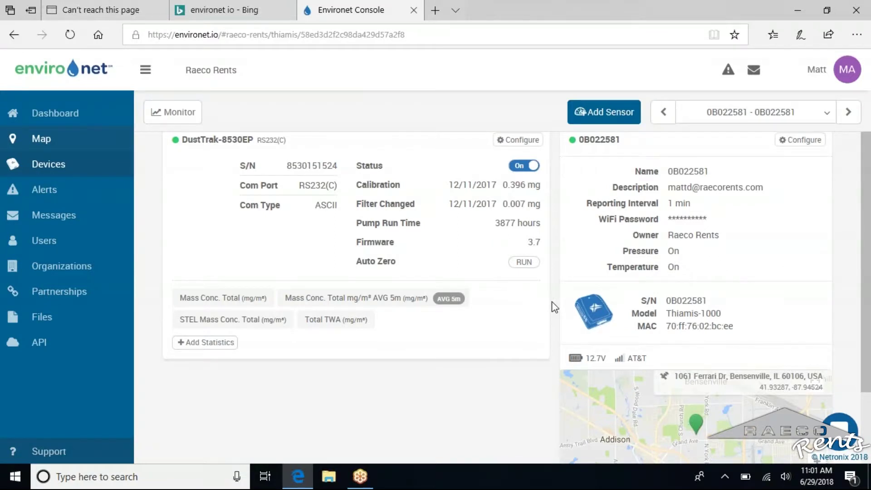
pyautogui.scroll(1, 555, 306)
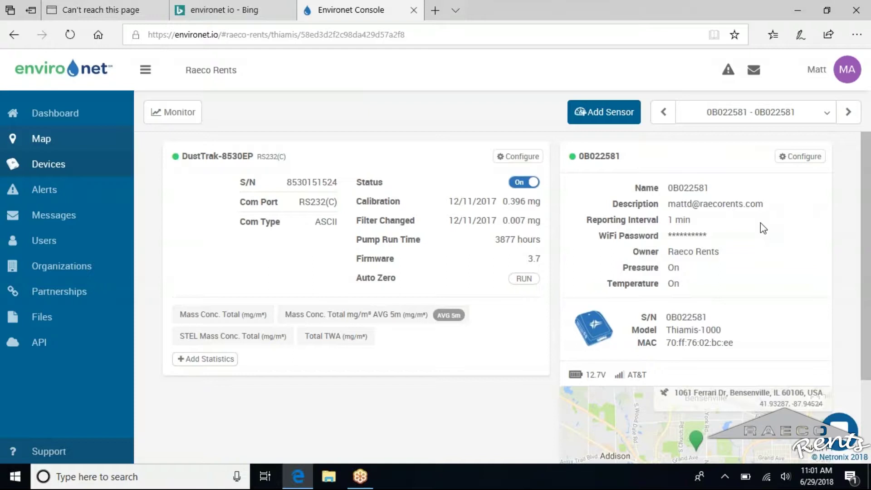
pyautogui.click(807, 159)
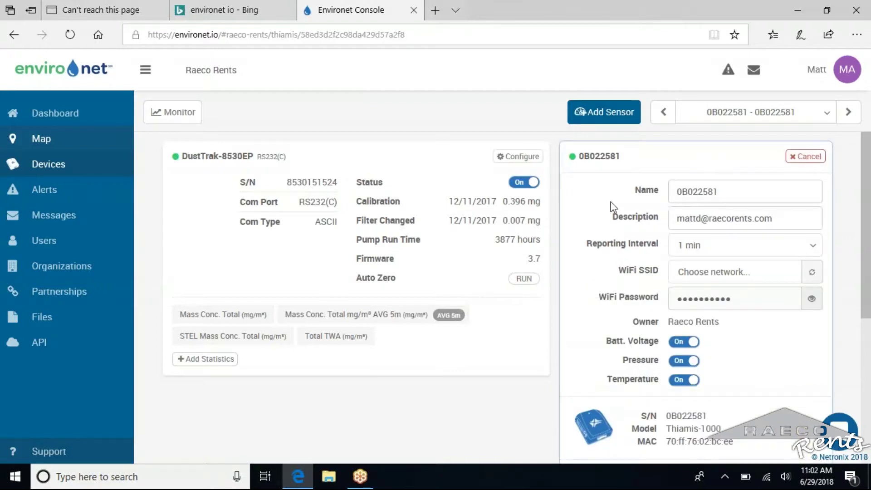
pyautogui.scroll(-1, 607, 206)
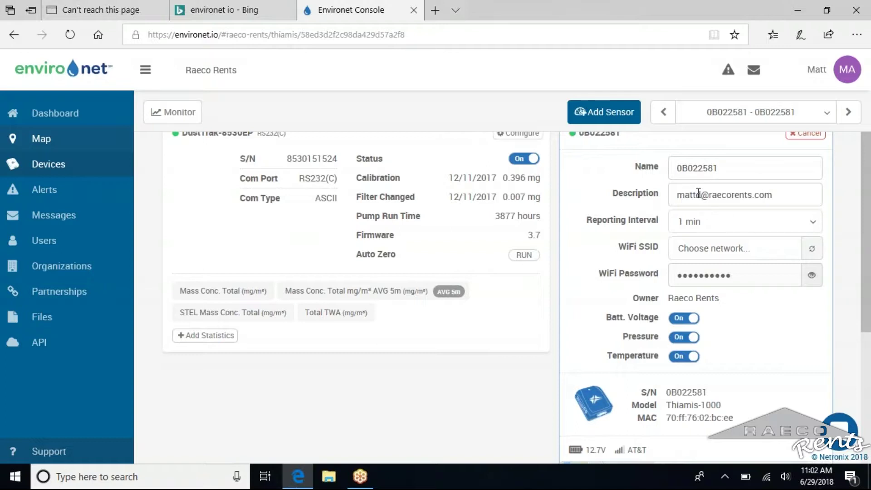
pyautogui.click(772, 257)
pyautogui.scroll(-2, 772, 345)
pyautogui.scroll(-2, 773, 344)
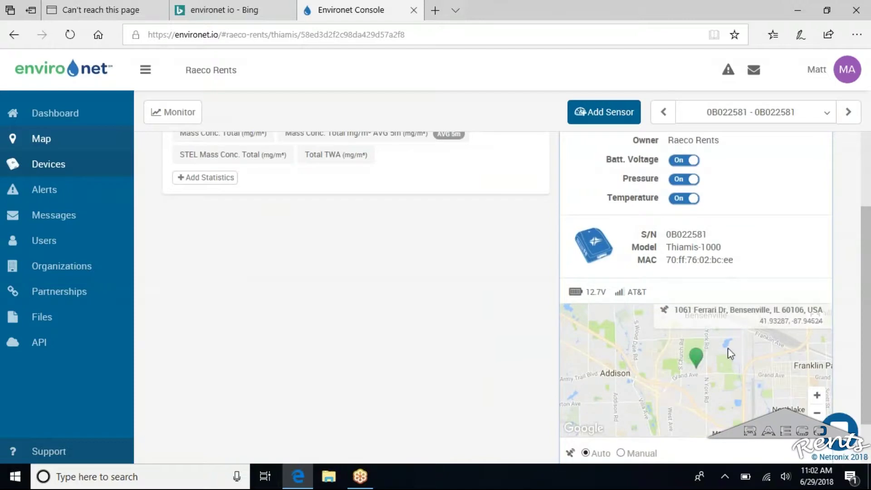
pyautogui.scroll(4, 690, 323)
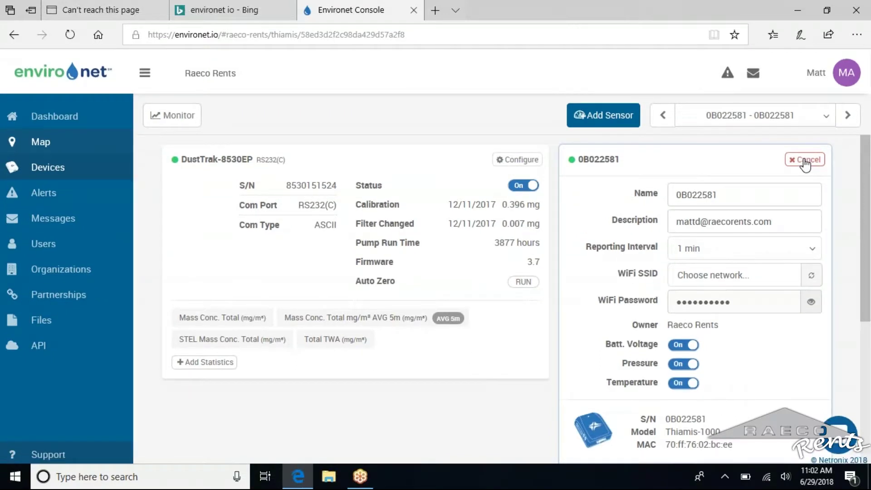
pyautogui.scroll(-4, 804, 165)
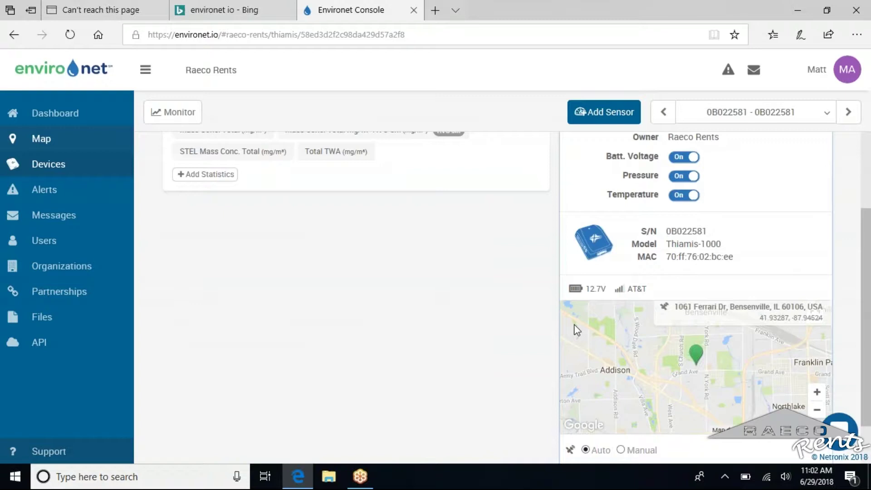
pyautogui.scroll(4, 839, 192)
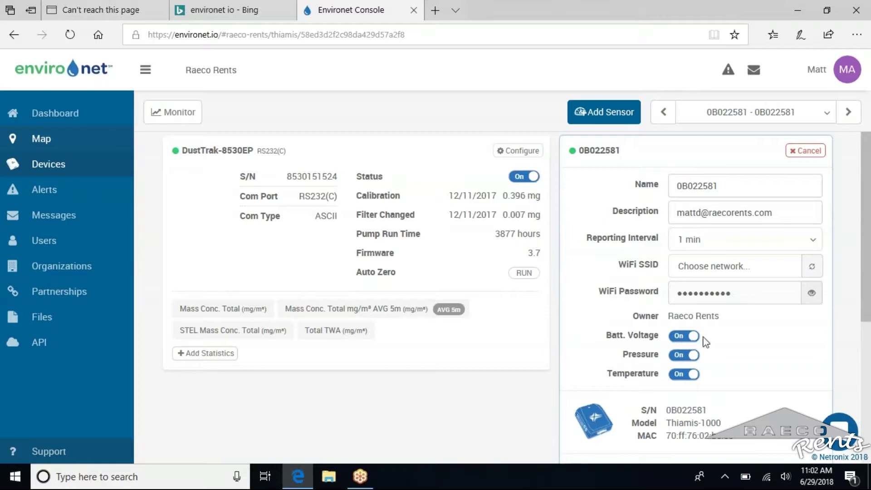
pyautogui.click(808, 151)
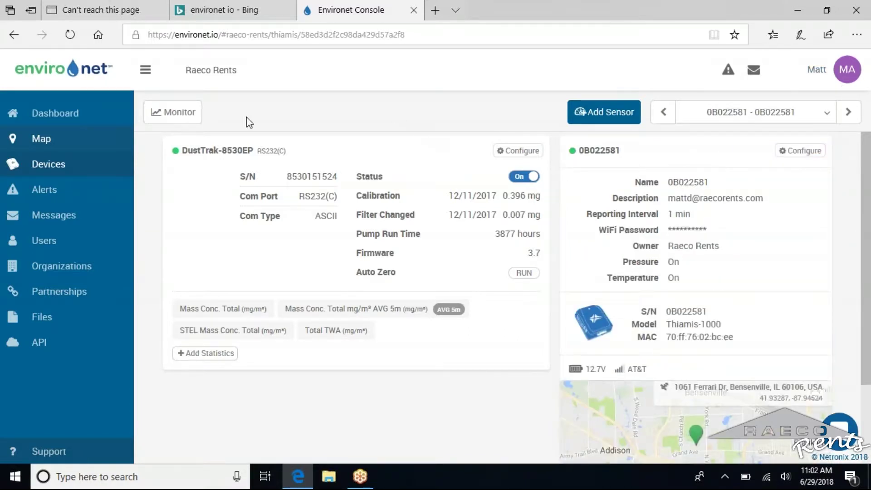
# Open the device's live monitoring chart and plot Mass Conc. Total AVG 5m, Pressure and Temperature instead of Mass Conc. Total.
pyautogui.click(175, 119)
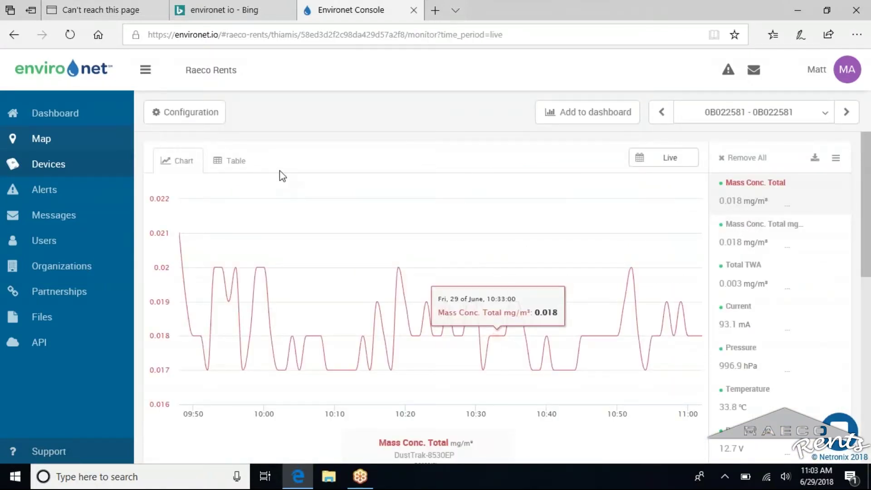
pyautogui.click(754, 204)
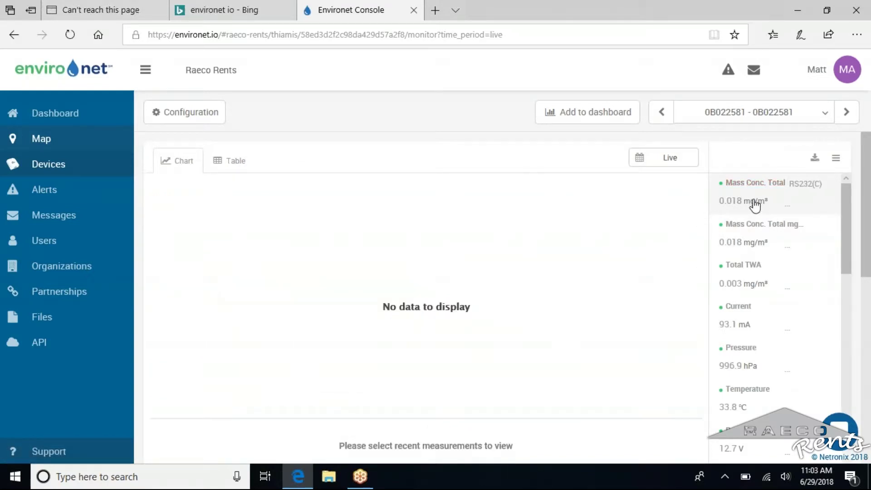
pyautogui.click(759, 233)
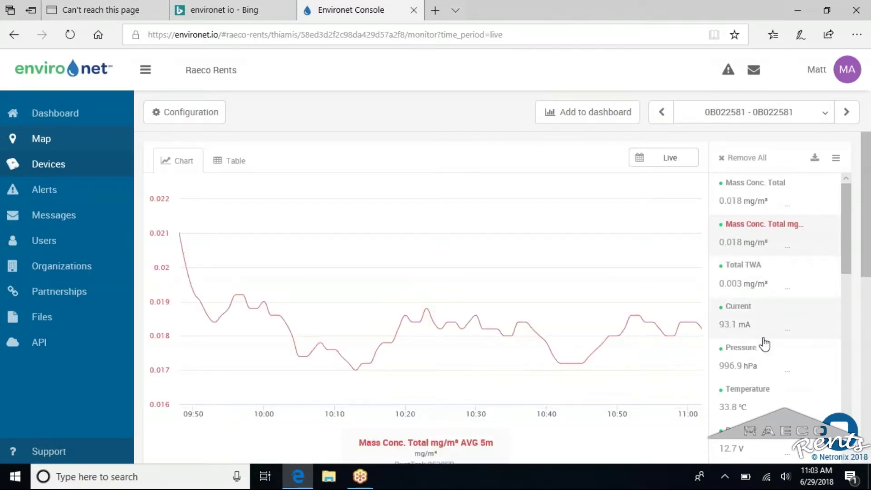
pyautogui.click(760, 362)
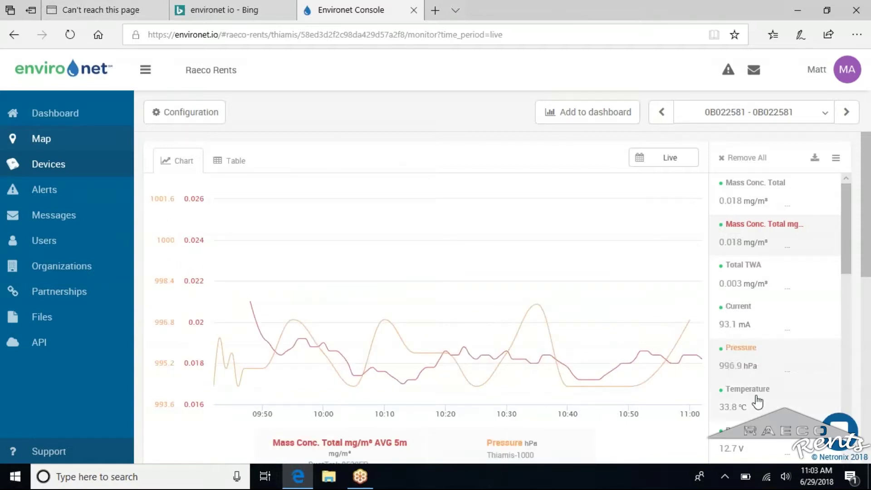
pyautogui.click(757, 401)
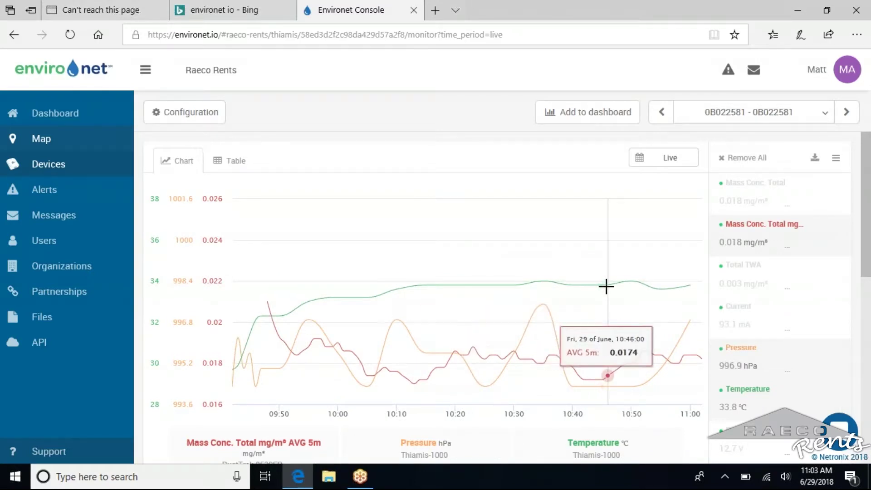
pyautogui.scroll(-1, 605, 287)
pyautogui.scroll(-1, 606, 286)
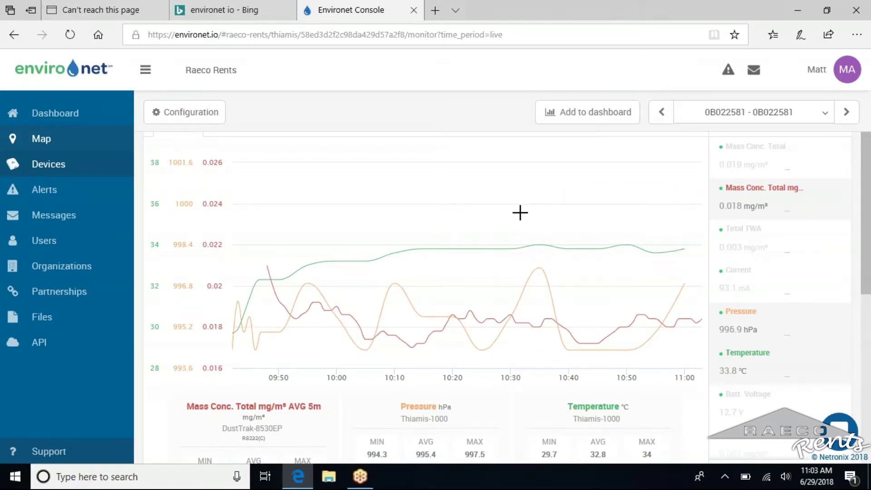
pyautogui.scroll(1, 498, 207)
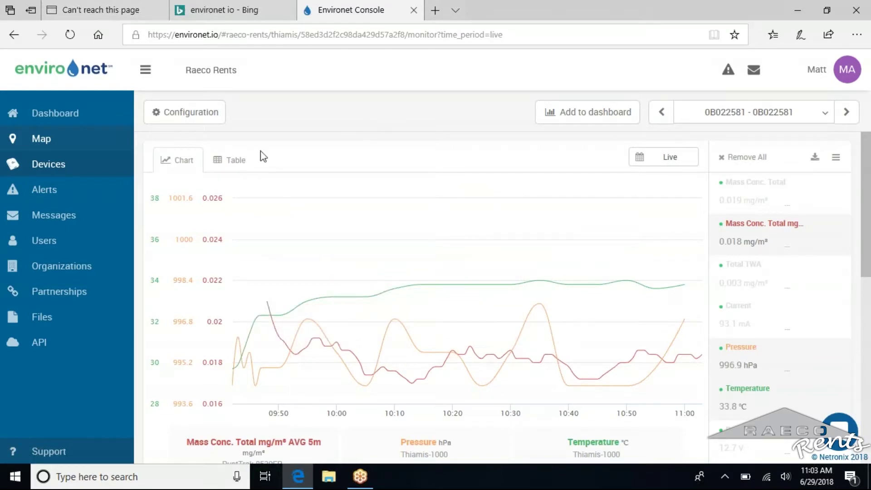
# Switch the monitoring data to a table showing Location, Mass Conc. Total, its 5-minute average, Pressure, Temperature and Total TWA.
pyautogui.click(219, 162)
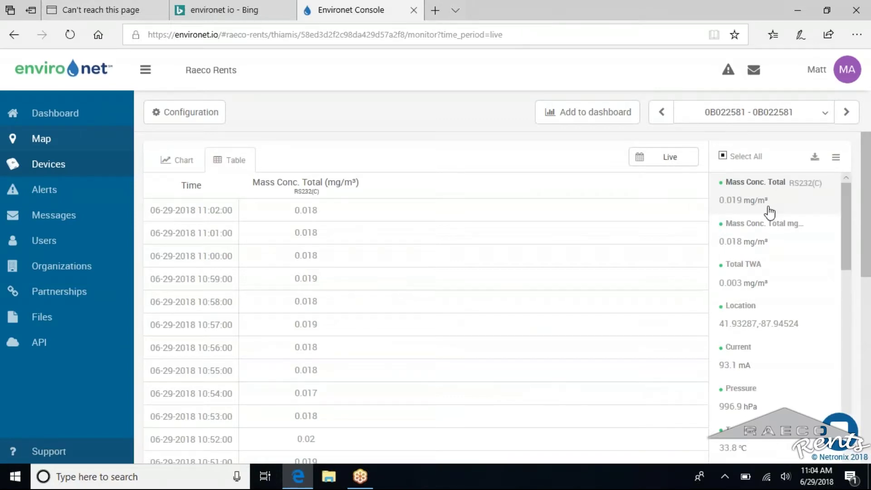
pyautogui.click(768, 234)
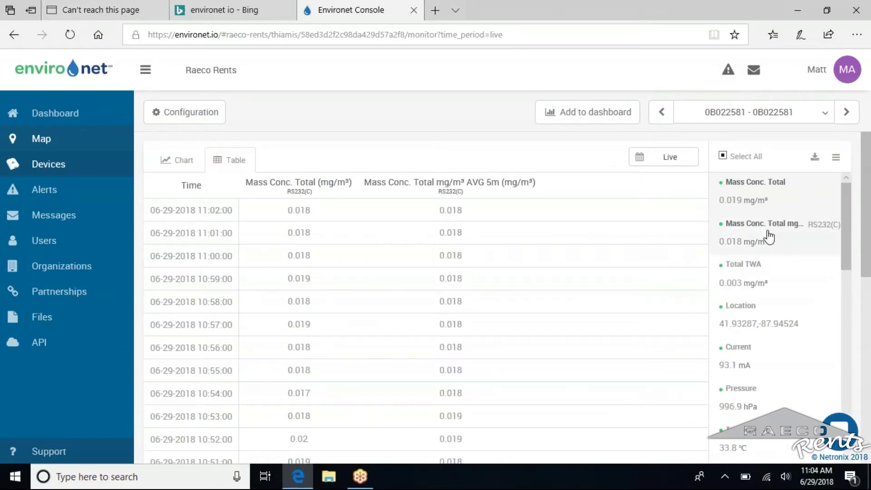
pyautogui.click(773, 201)
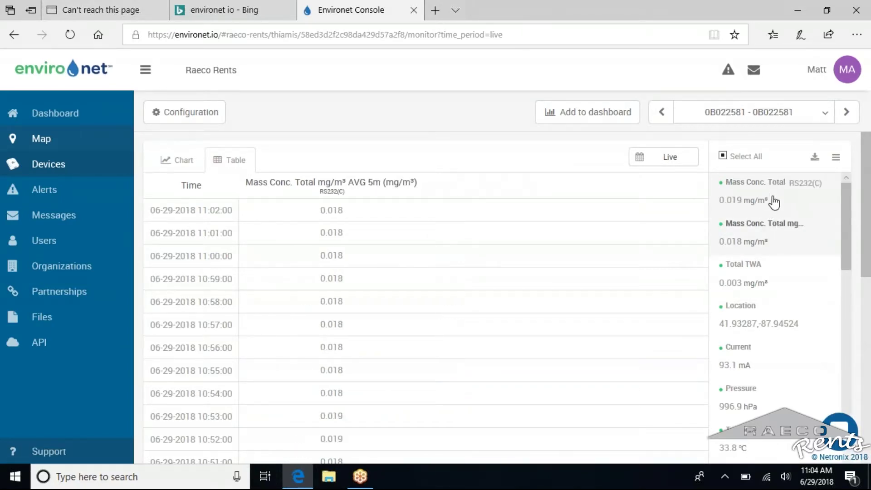
pyautogui.click(749, 398)
pyautogui.click(750, 447)
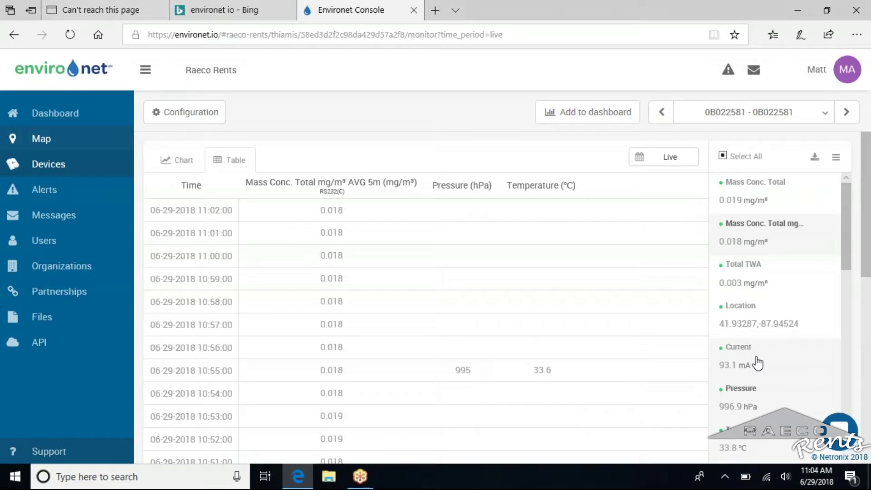
pyautogui.click(756, 314)
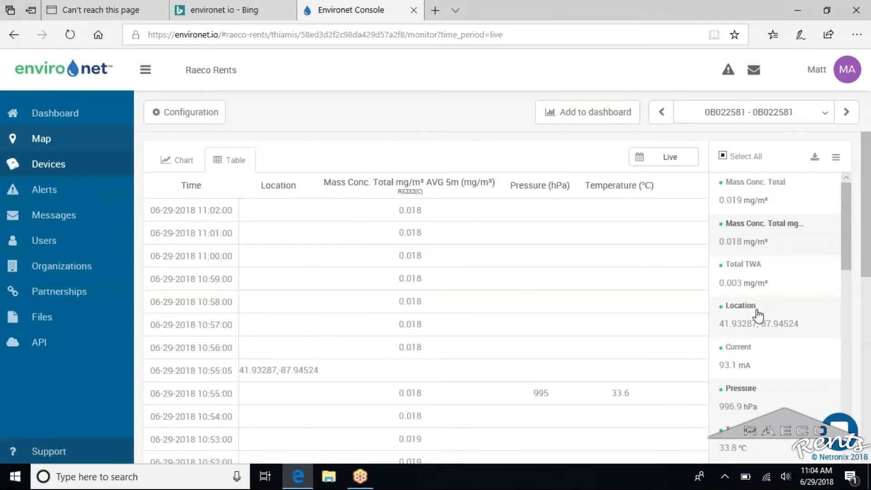
pyautogui.click(760, 285)
pyautogui.click(766, 194)
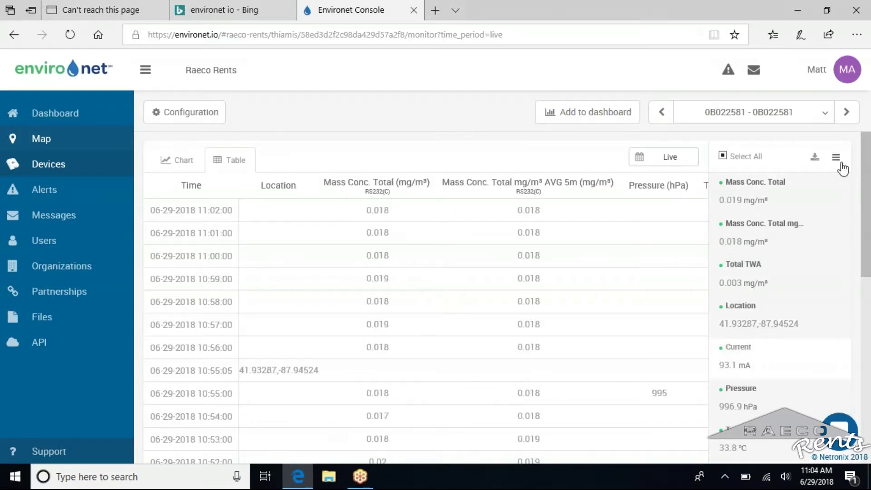
# Hide the parameter list to examine the full-width data table, and show the list again.
pyautogui.click(836, 158)
pyautogui.scroll(-3, 714, 358)
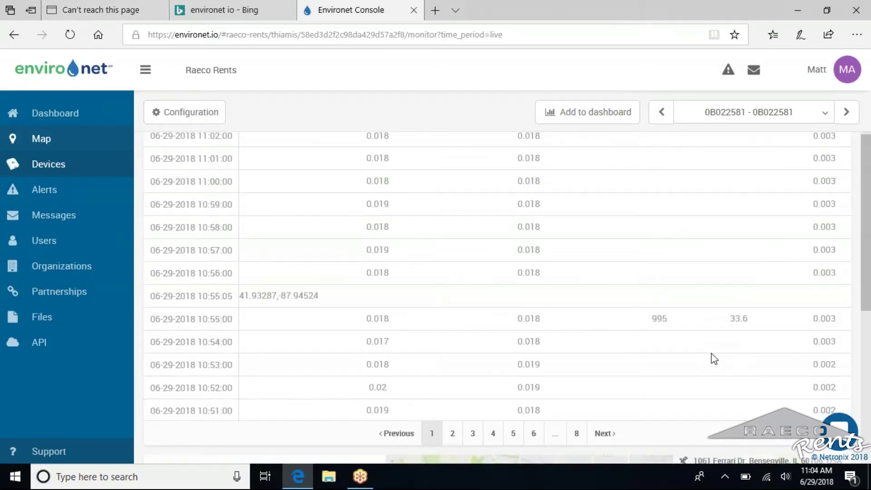
pyautogui.scroll(3, 714, 358)
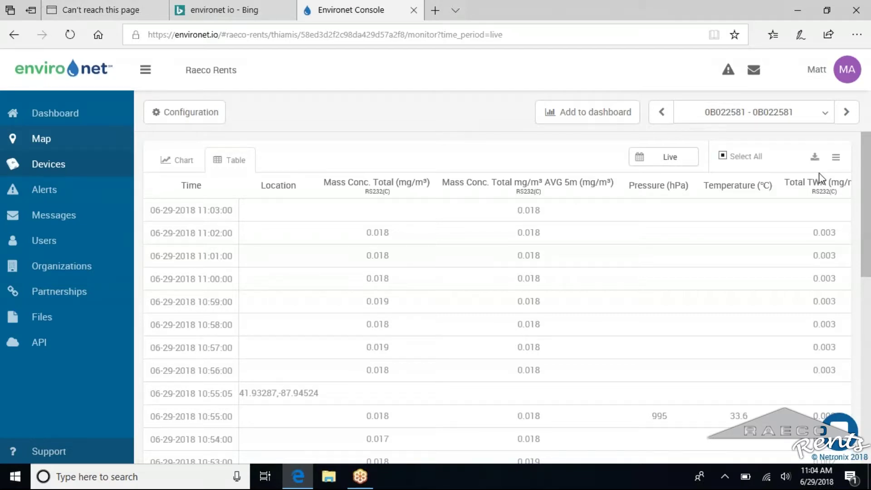
pyautogui.click(835, 157)
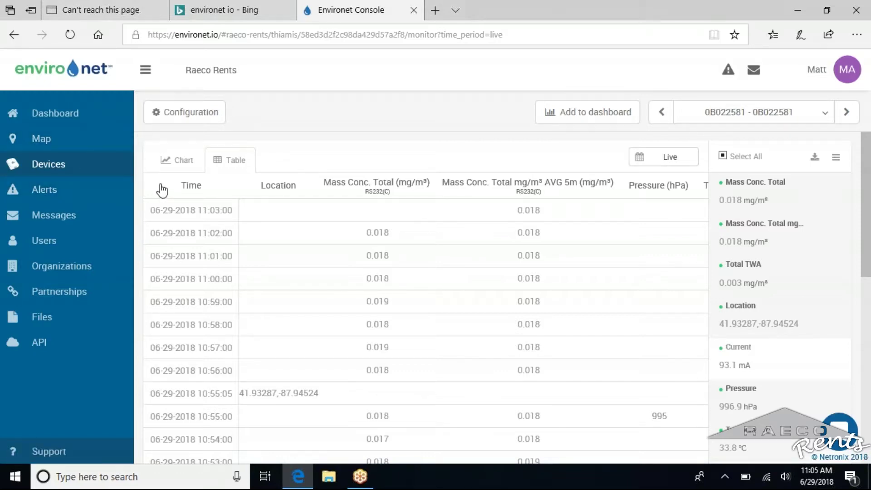
# Create a new alert for Raeco Rents and name it "Mass Concentration Alert".
pyautogui.click(62, 200)
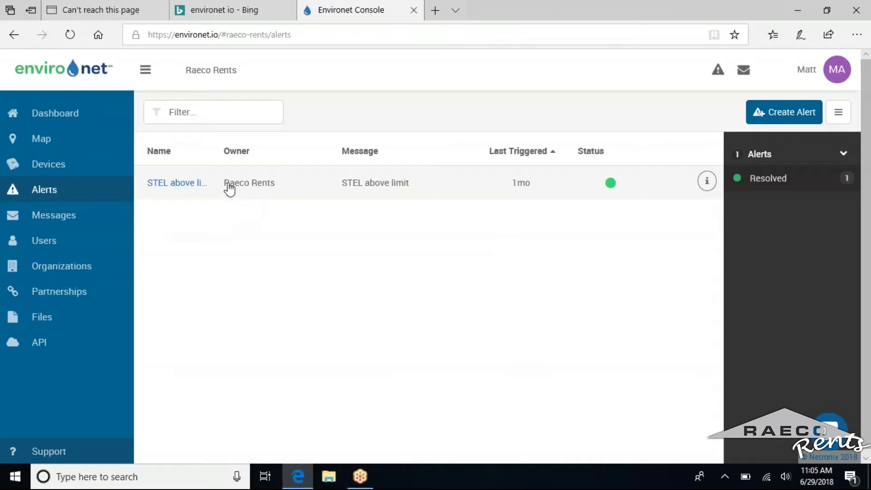
pyautogui.click(758, 109)
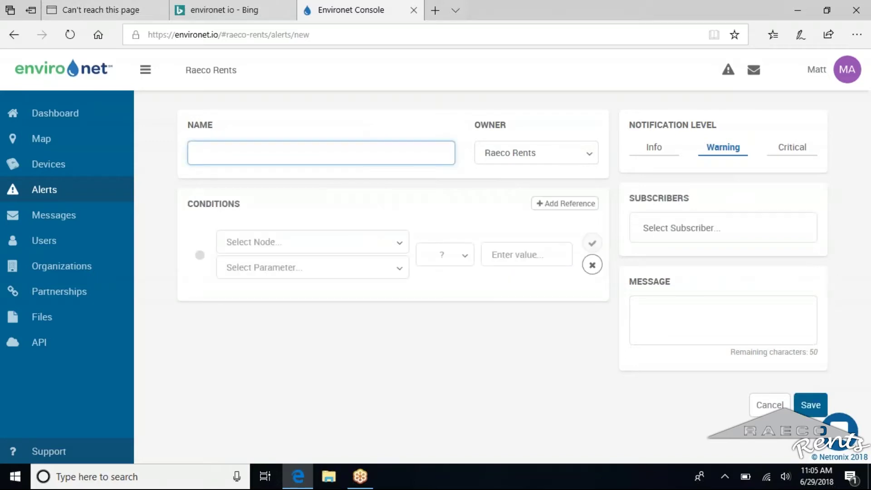
pyautogui.write('Mass Concentration ')
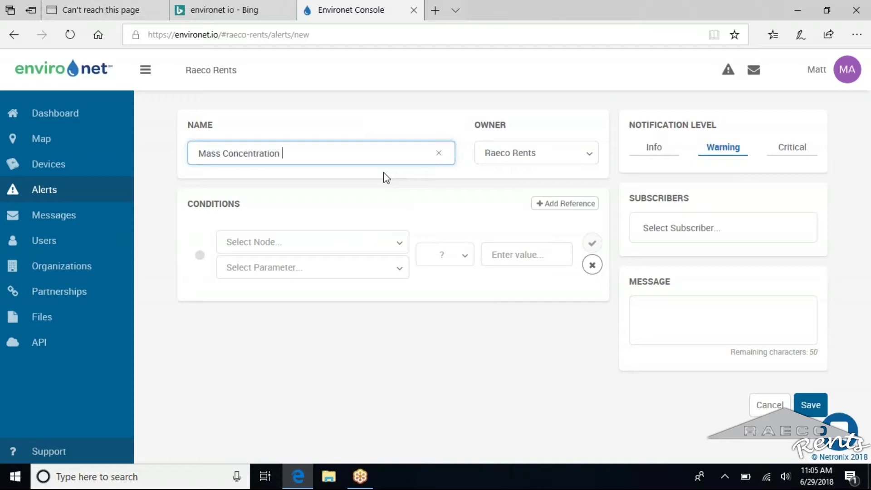
pyautogui.write('Alert')
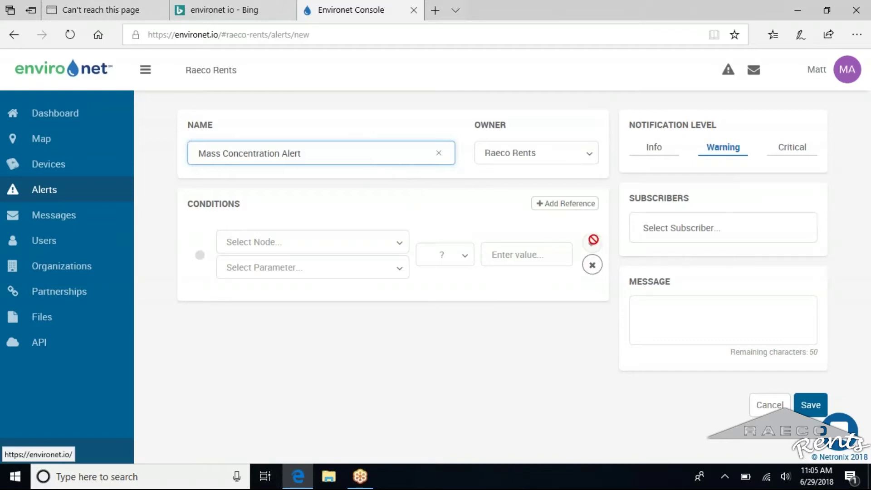
# Add an alert condition for node 0B022581: Mass Conc. Total mg/m³ AVG 5m greater than 100 mg/m³.
pyautogui.click(349, 249)
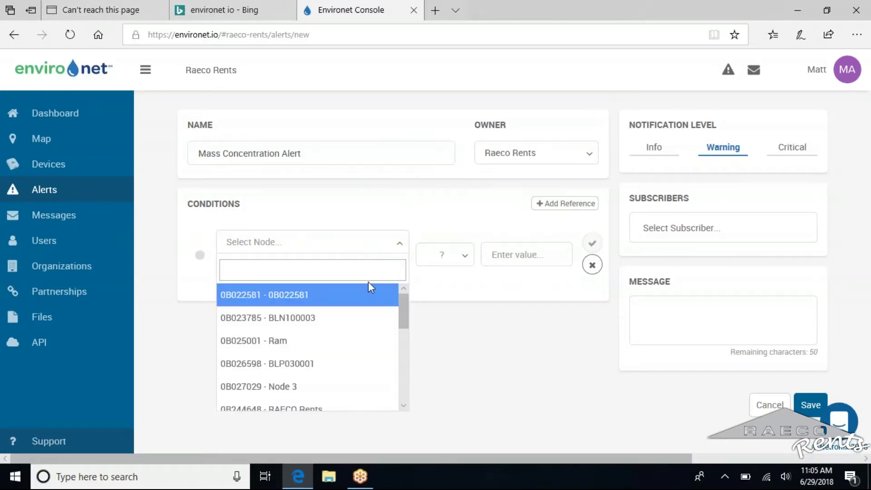
pyautogui.click(361, 298)
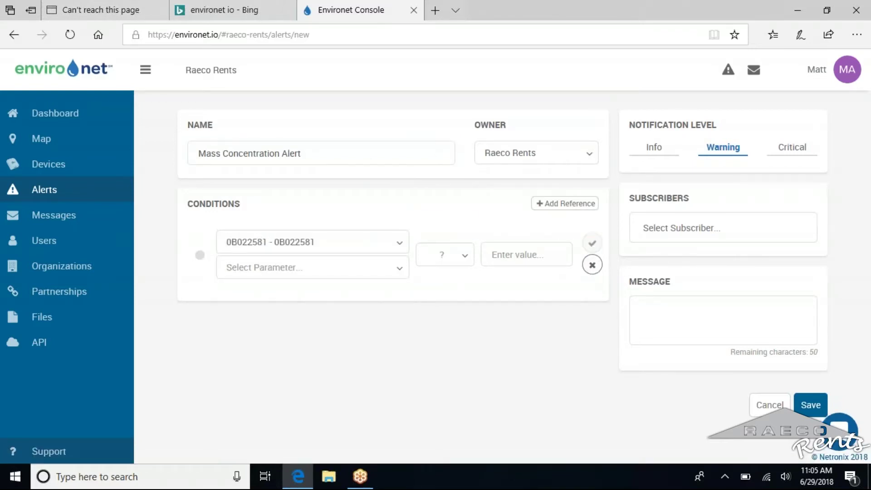
pyautogui.click(391, 271)
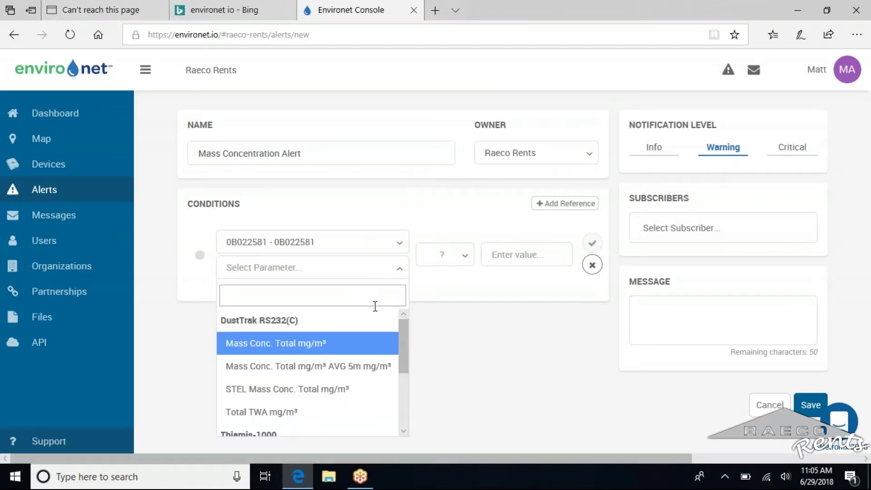
pyautogui.click(364, 376)
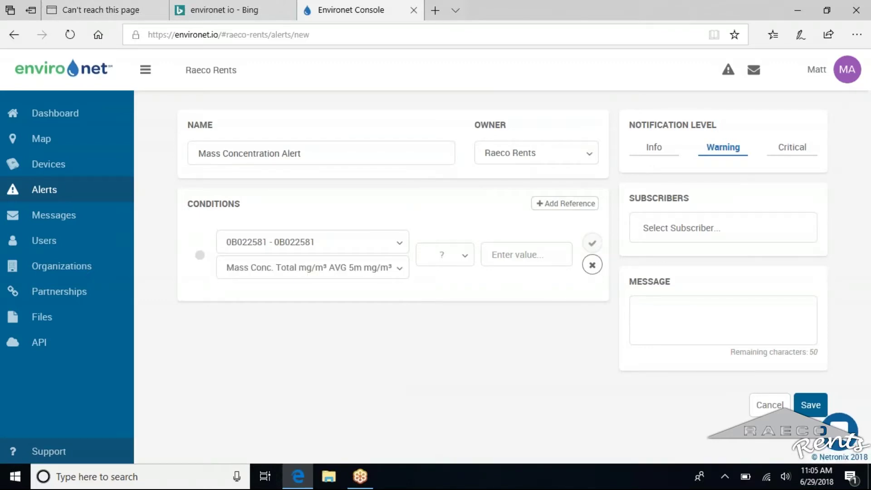
pyautogui.click(463, 261)
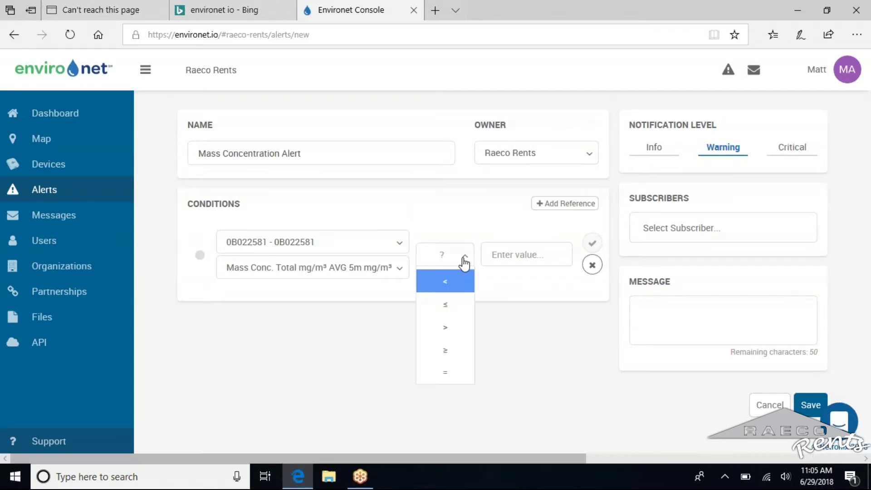
pyautogui.click(452, 336)
pyautogui.click(533, 252)
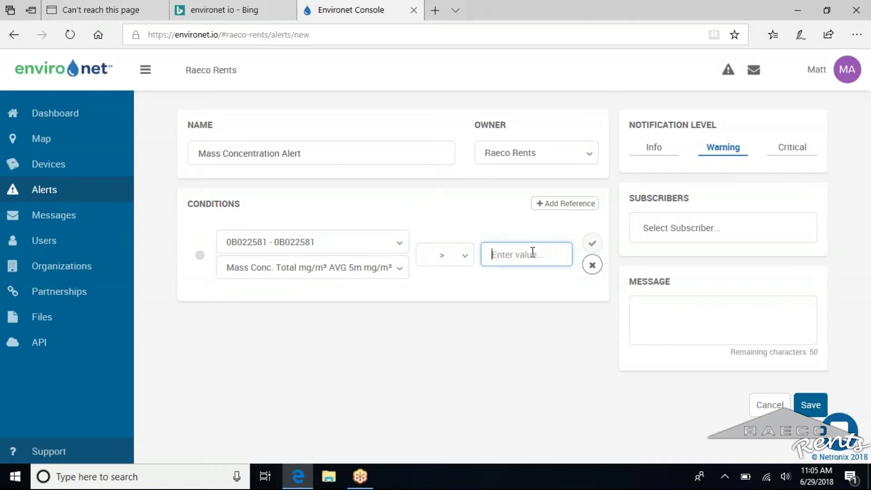
pyautogui.write('100')
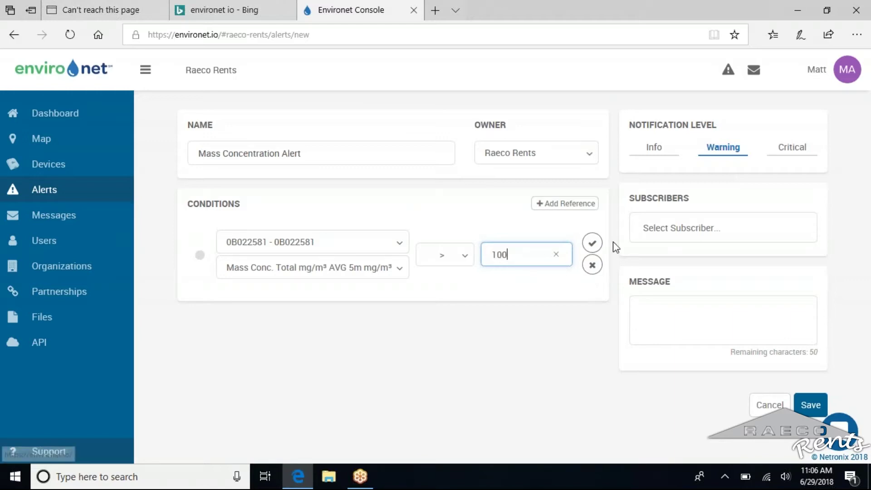
pyautogui.click(591, 244)
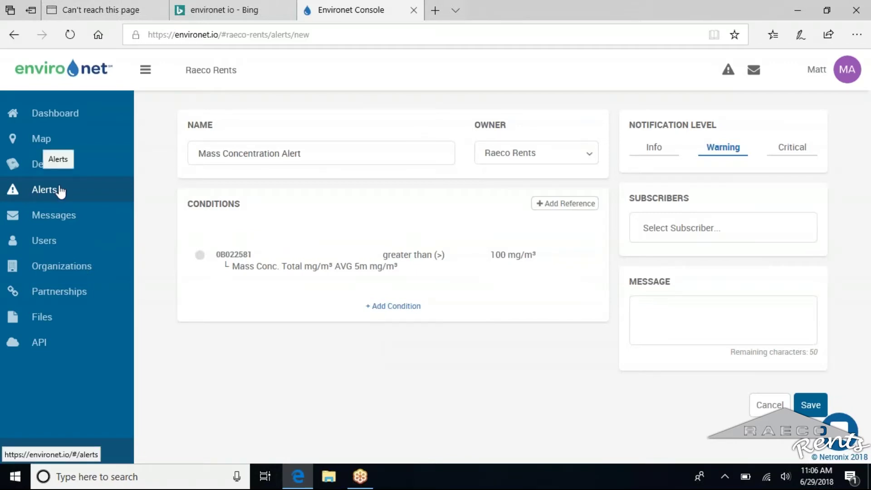
# Try the Critical notification level, set the alert back to Warning, and start choosing a subscriber.
pyautogui.click(786, 155)
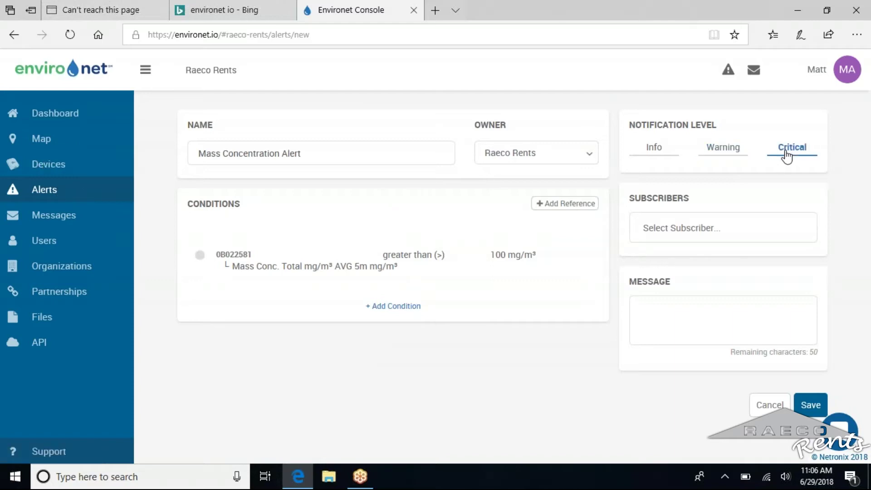
pyautogui.click(733, 154)
pyautogui.click(702, 225)
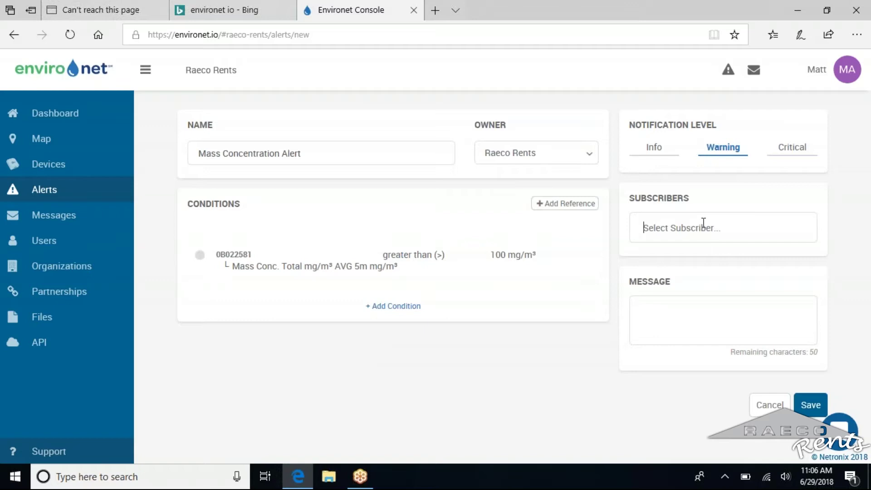
# Review the Messages, Users, Organizations, Files and API pages for Raeco Rents in turn.
pyautogui.click(48, 216)
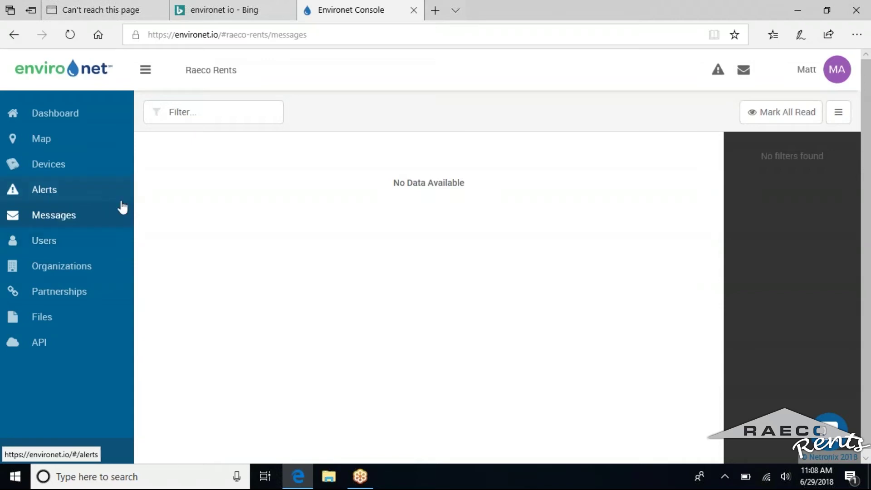
pyautogui.click(96, 251)
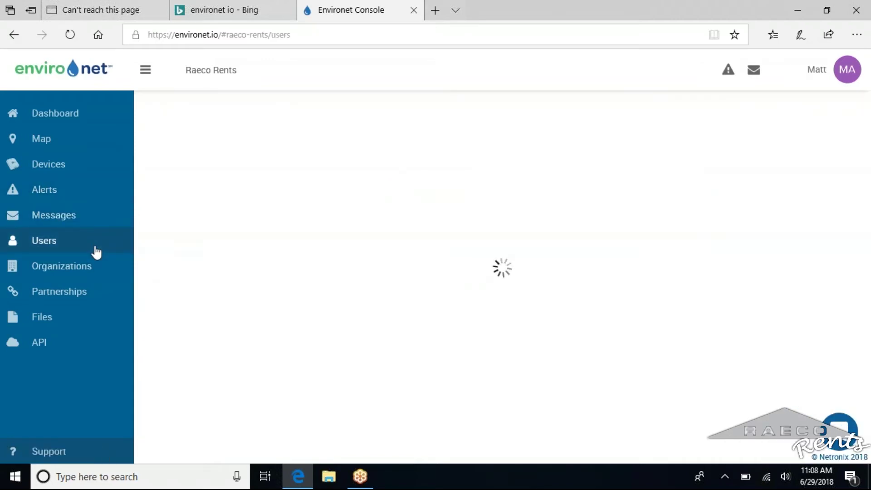
pyautogui.click(81, 277)
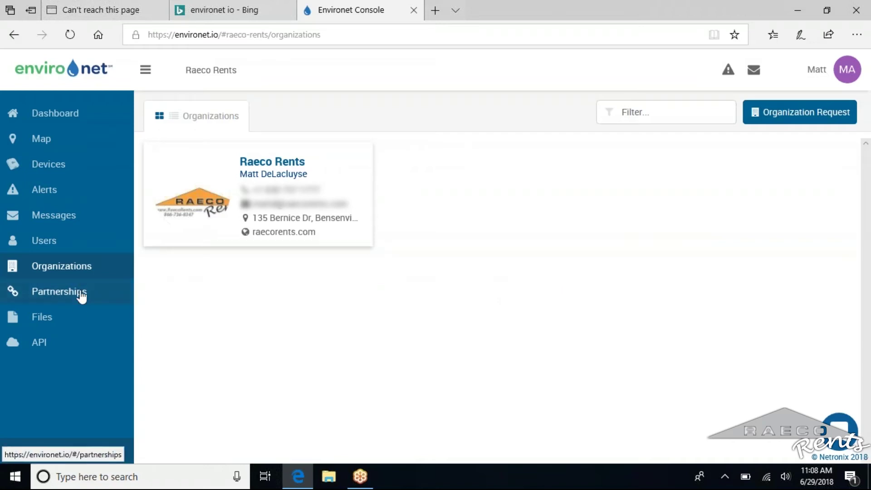
pyautogui.click(55, 323)
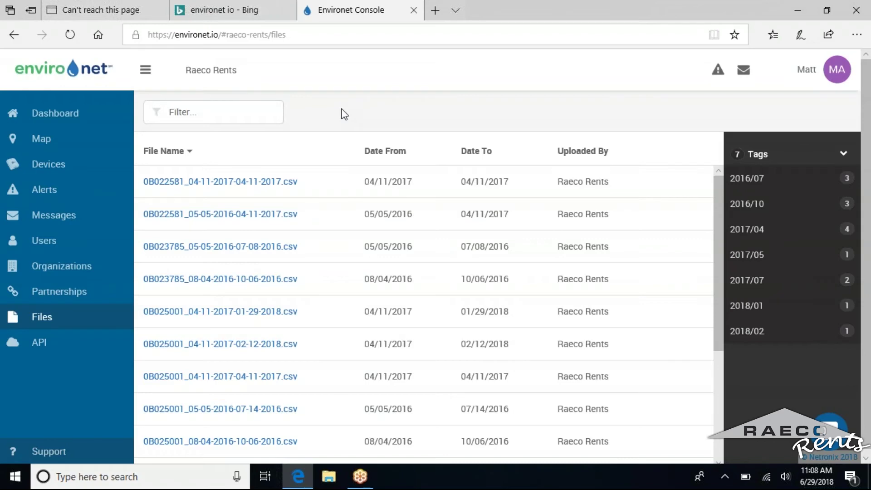
pyautogui.click(60, 347)
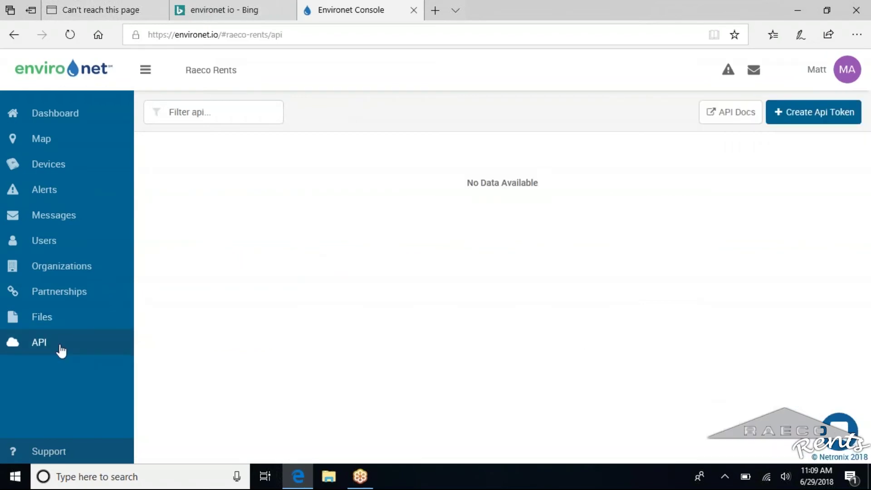